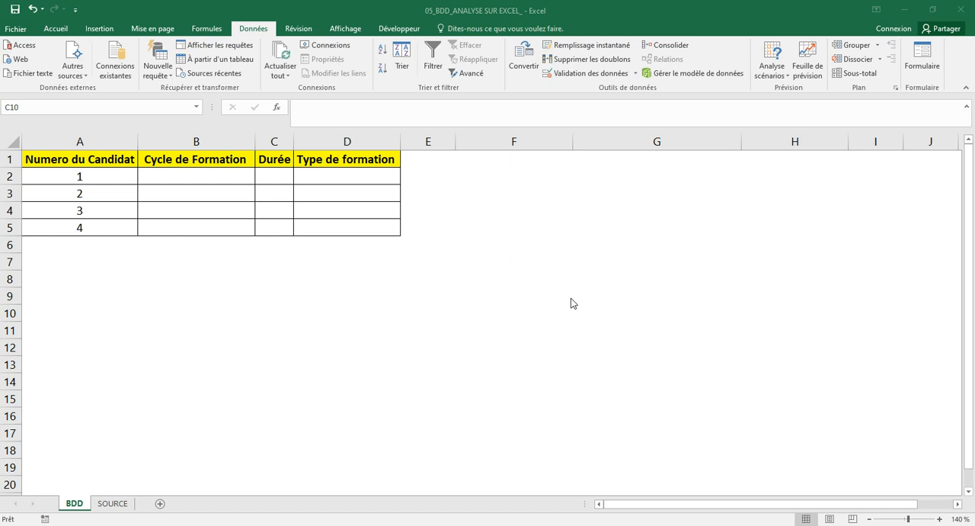
Review the Cycle de Formation, Durée and Type de formation columns on the SOURCE sheet, then return to the BDD sheet.
click(197, 209)
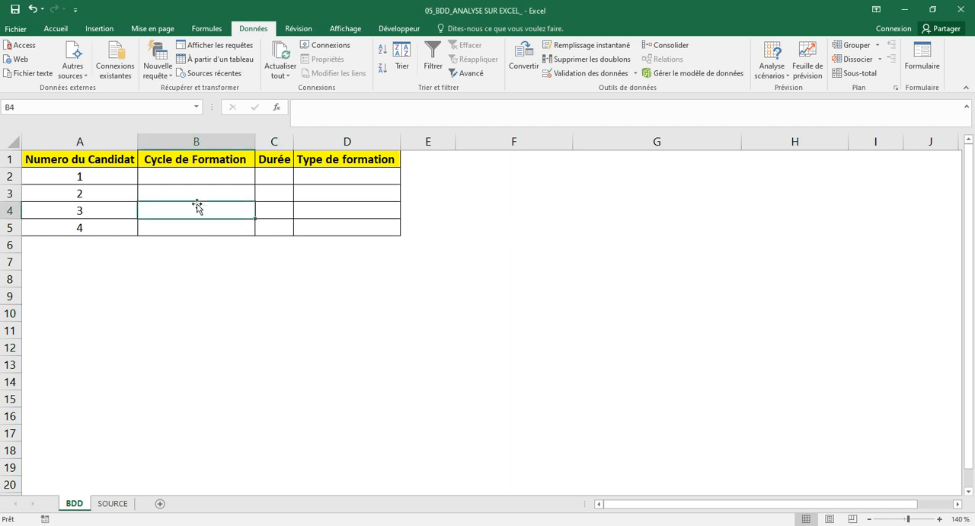
click(197, 177)
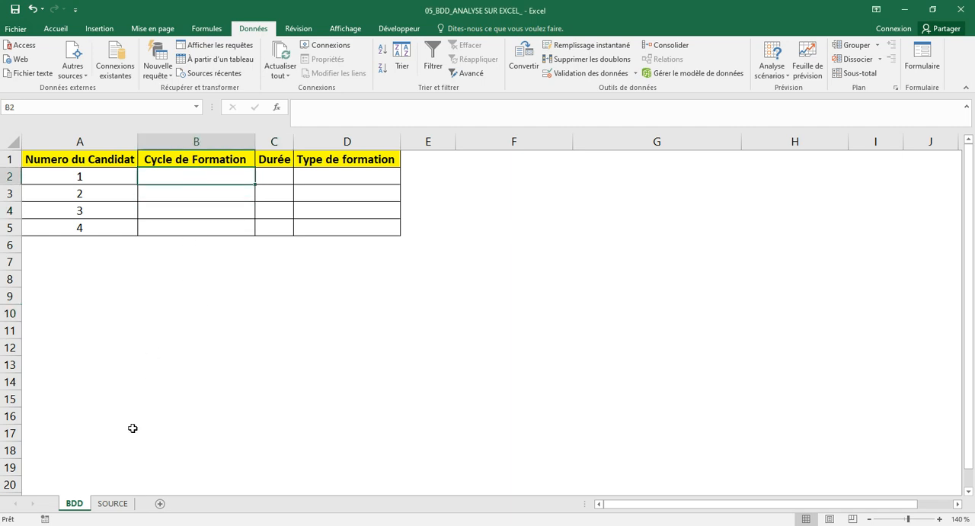
click(121, 501)
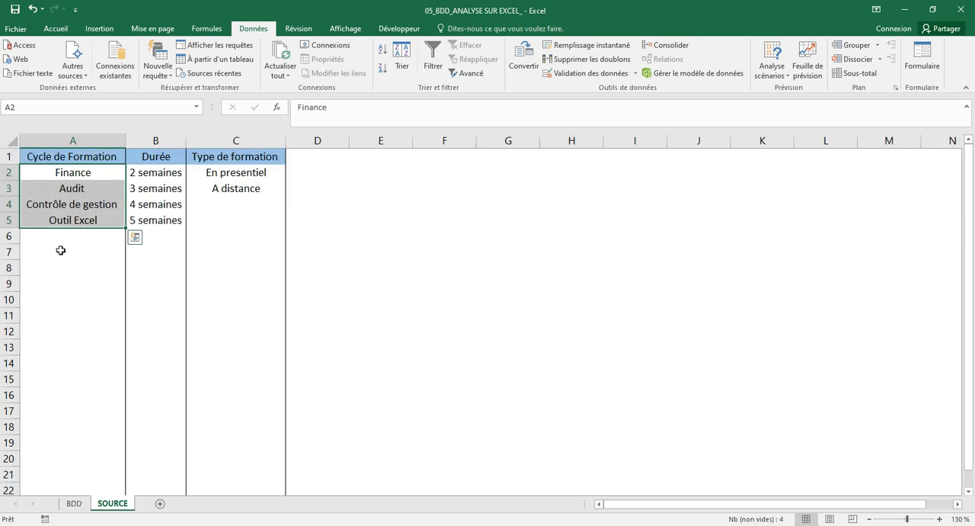
click(83, 140)
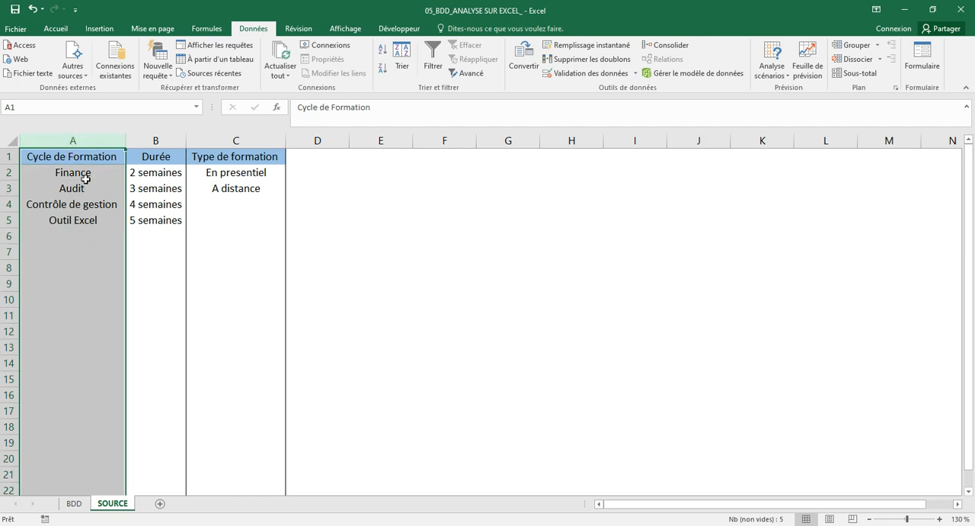
click(156, 140)
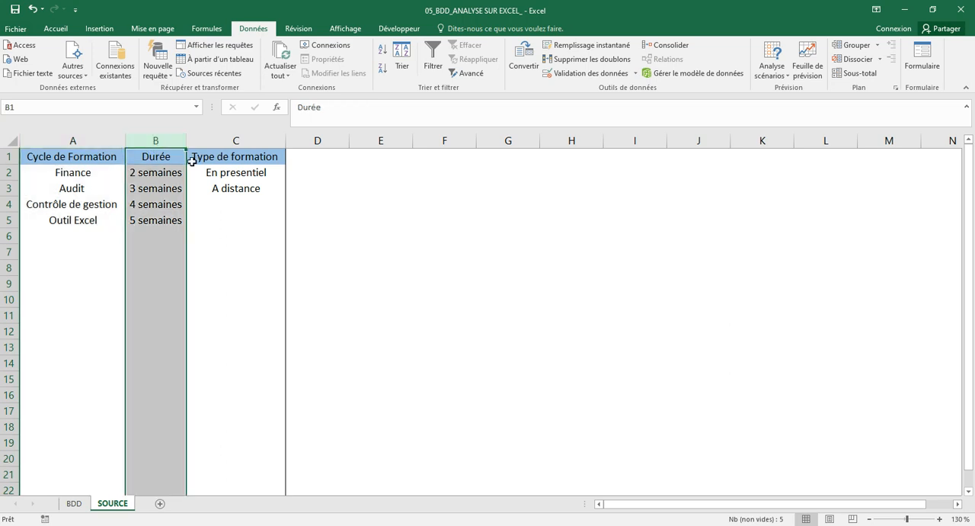
click(235, 140)
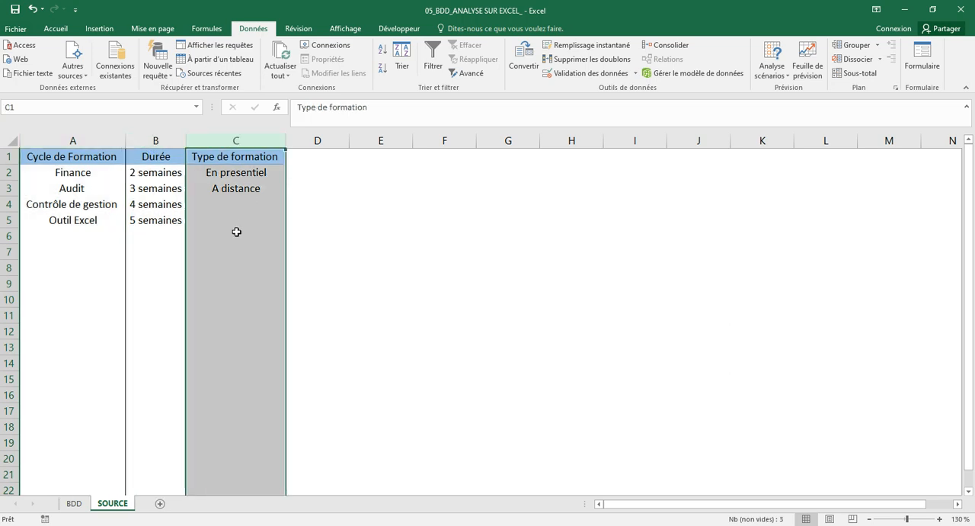
click(80, 504)
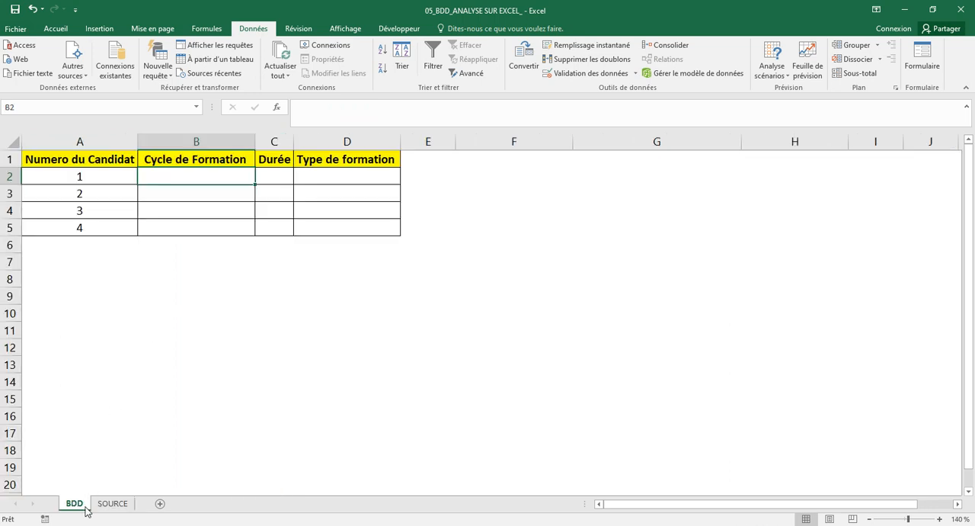
click(215, 195)
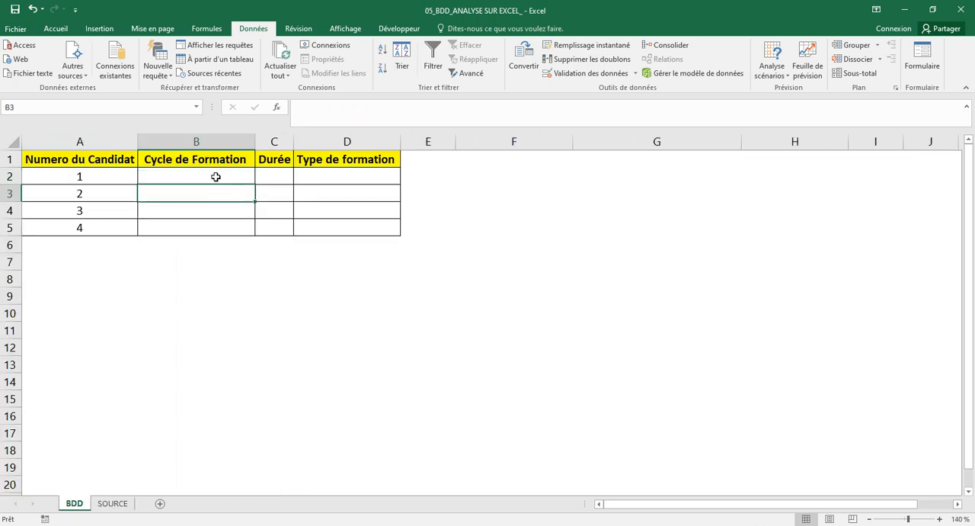
click(217, 181)
key(Down)
key(Up)
key(Right)
key(Right)
key(Left)
key(Left)
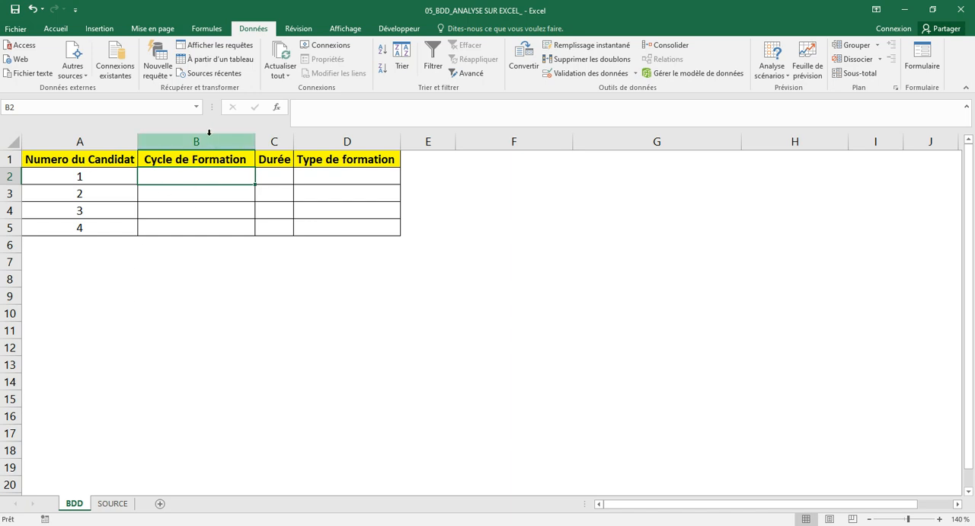
Name the range A2:A5 on the SOURCE sheet Cycle_formation.
click(114, 506)
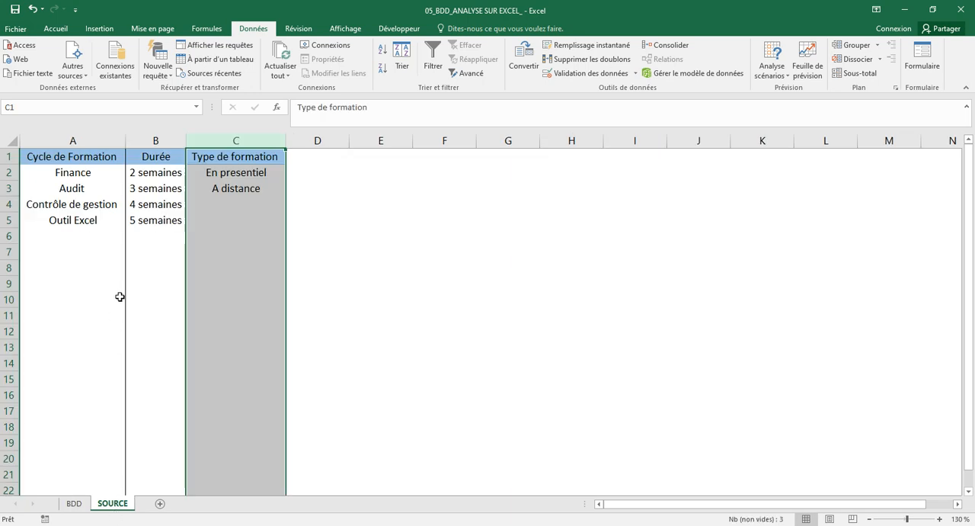
click(87, 205)
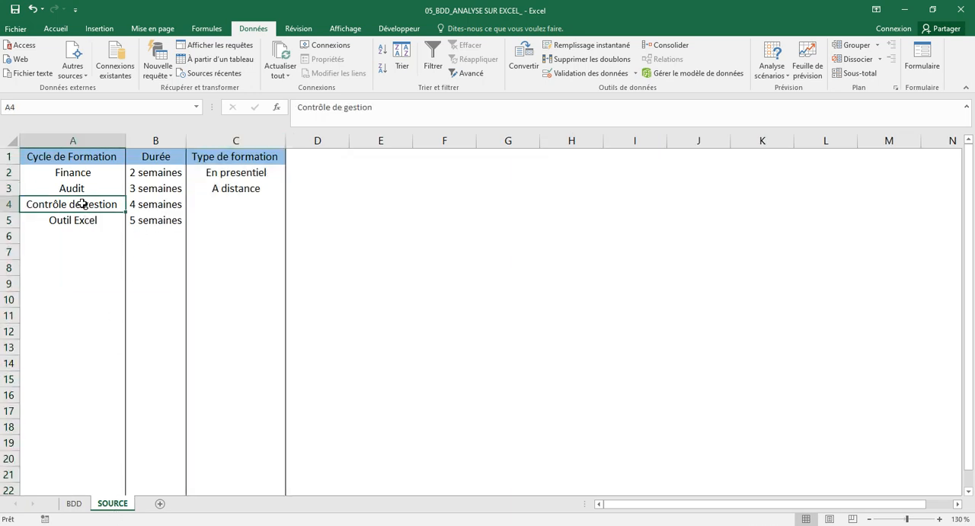
drag(92, 173, 89, 221)
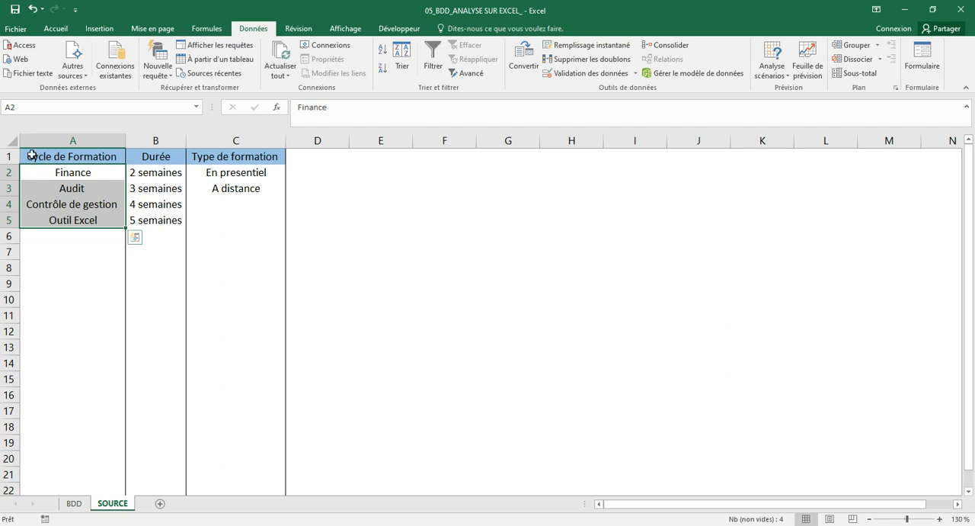
click(34, 111)
text(Cycle_formation)
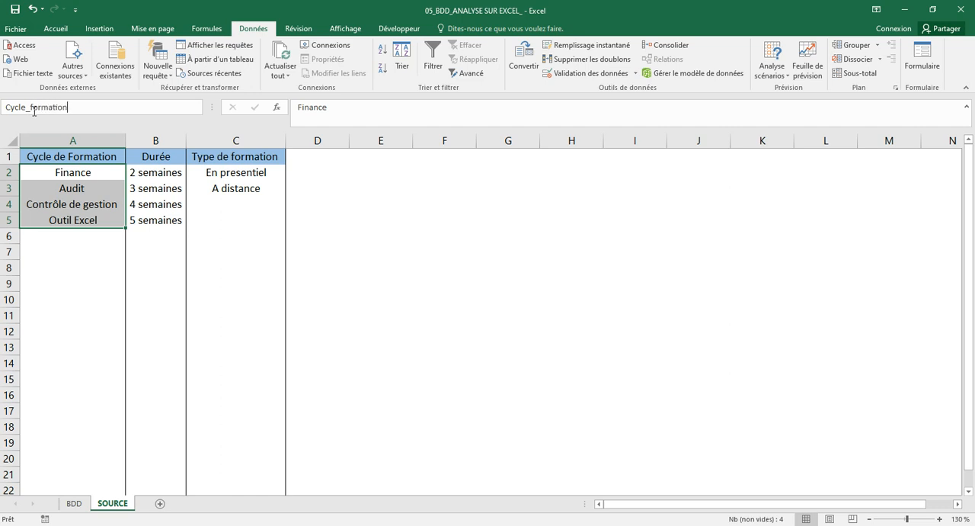
key(Return)
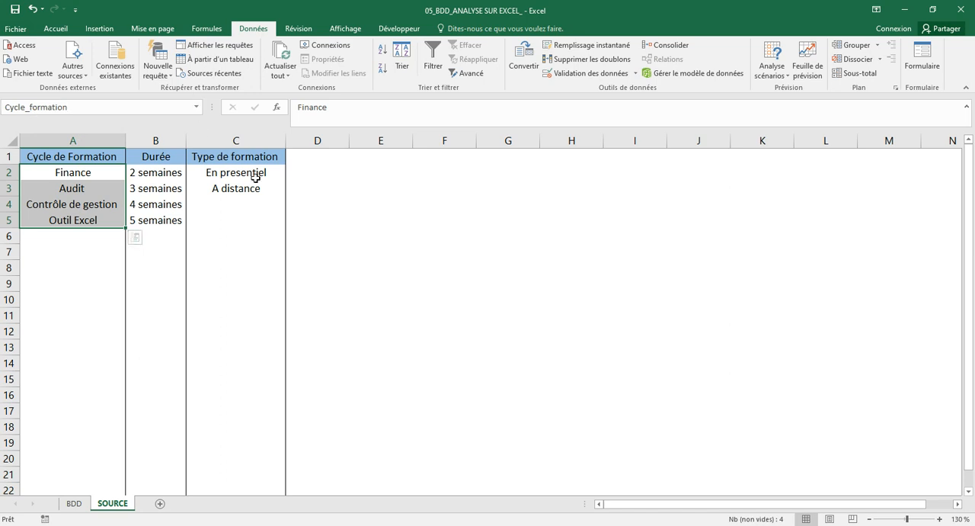
click(94, 328)
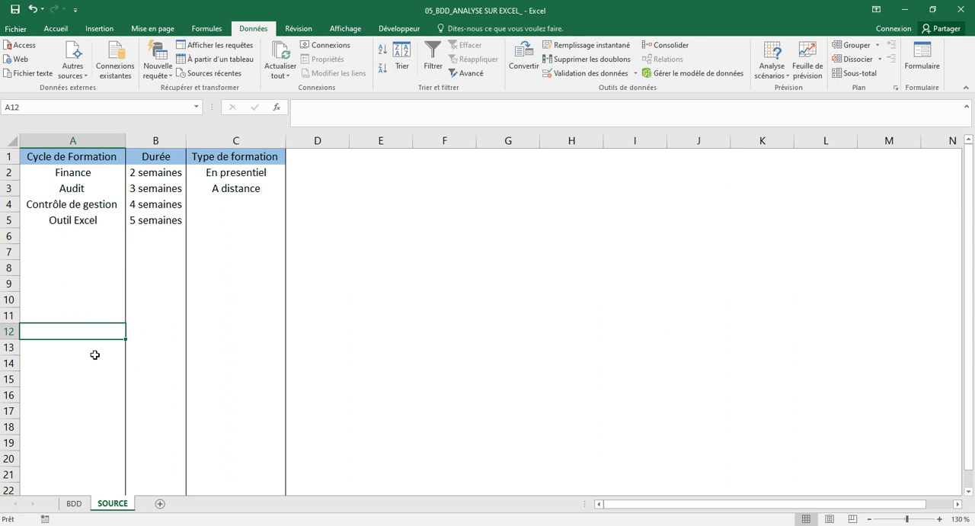
Add a Liste data validation to cell B2 of the BDD sheet, using the named range Cycle_formation as its source.
click(73, 505)
click(167, 257)
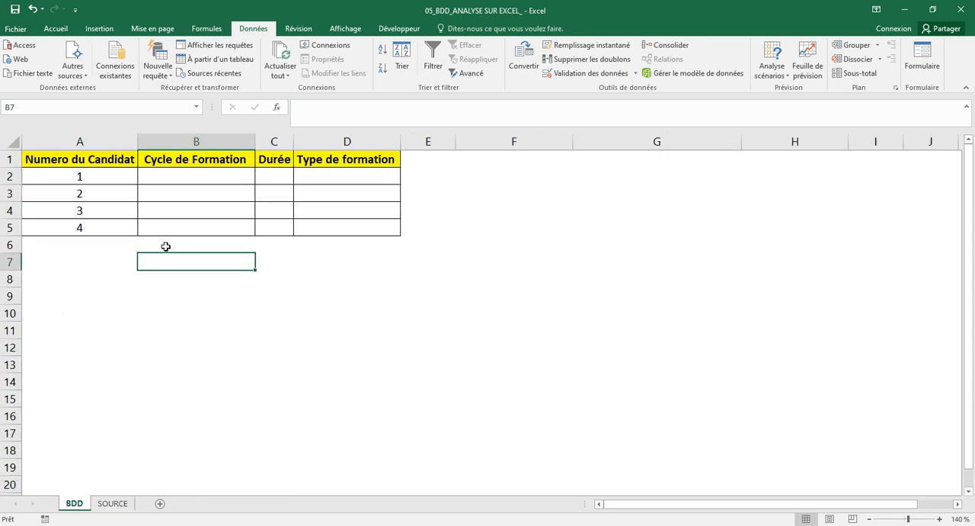
click(206, 178)
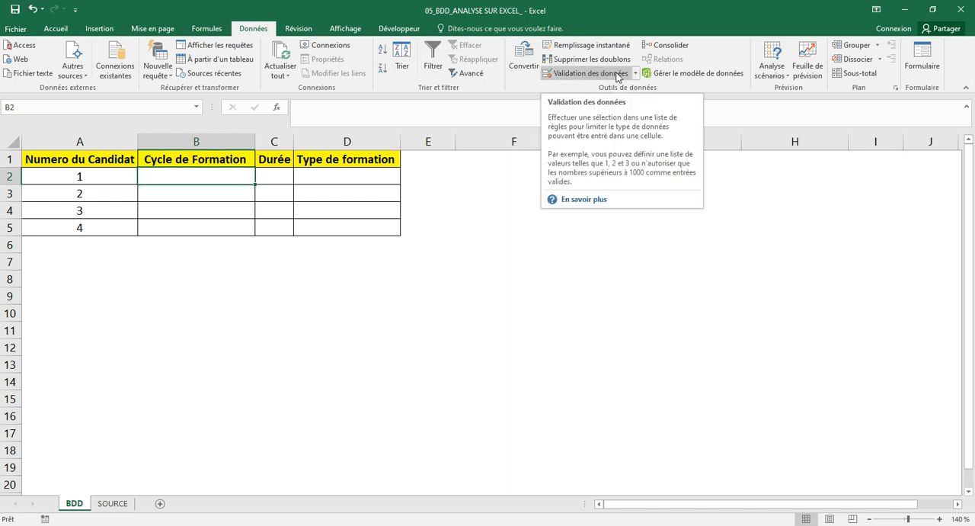
click(587, 74)
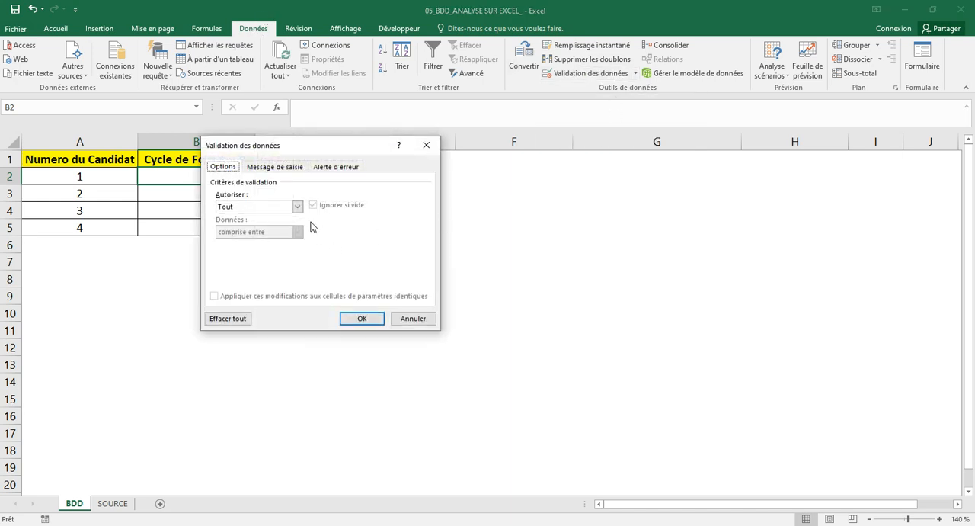
click(297, 207)
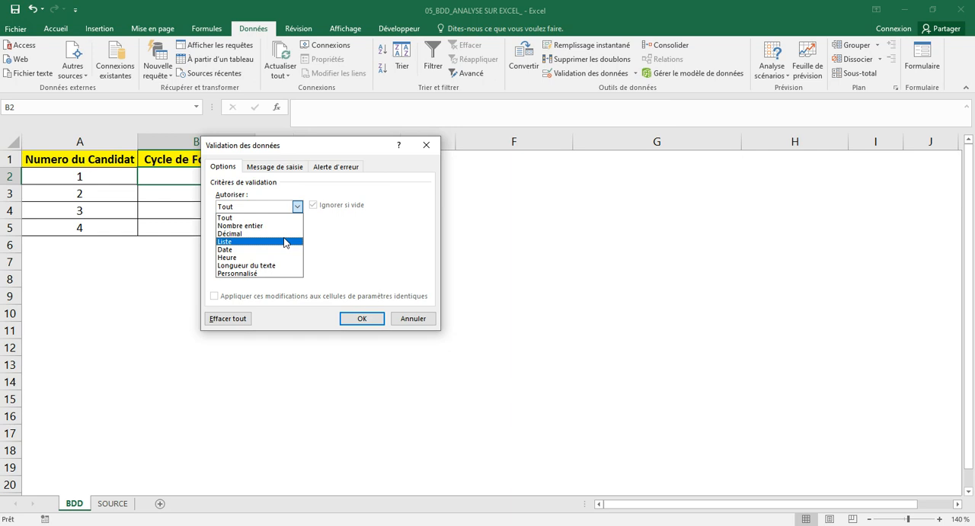
click(285, 242)
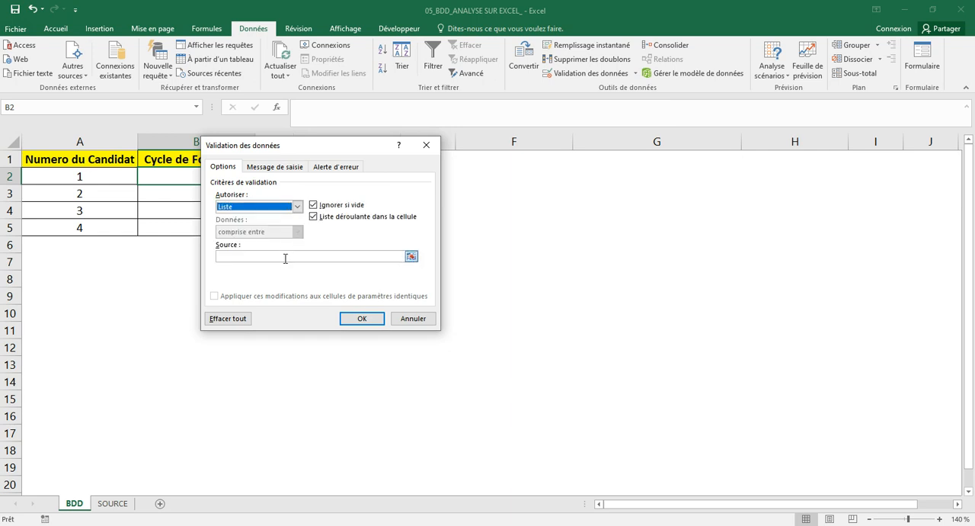
click(285, 258)
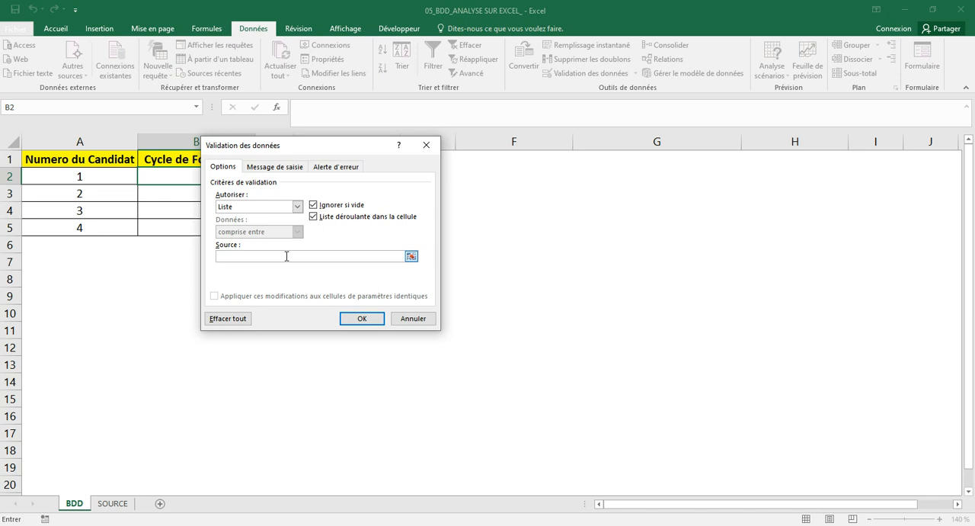
key(F3)
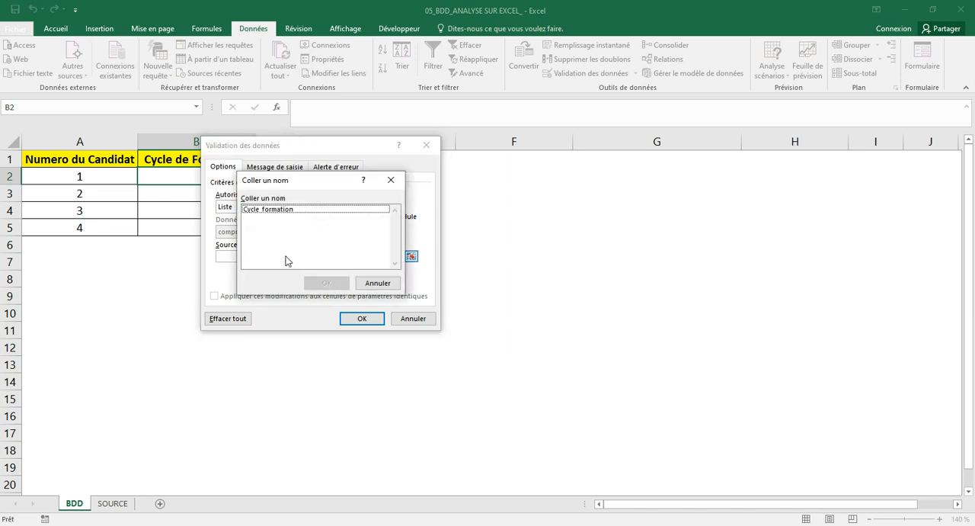
click(287, 209)
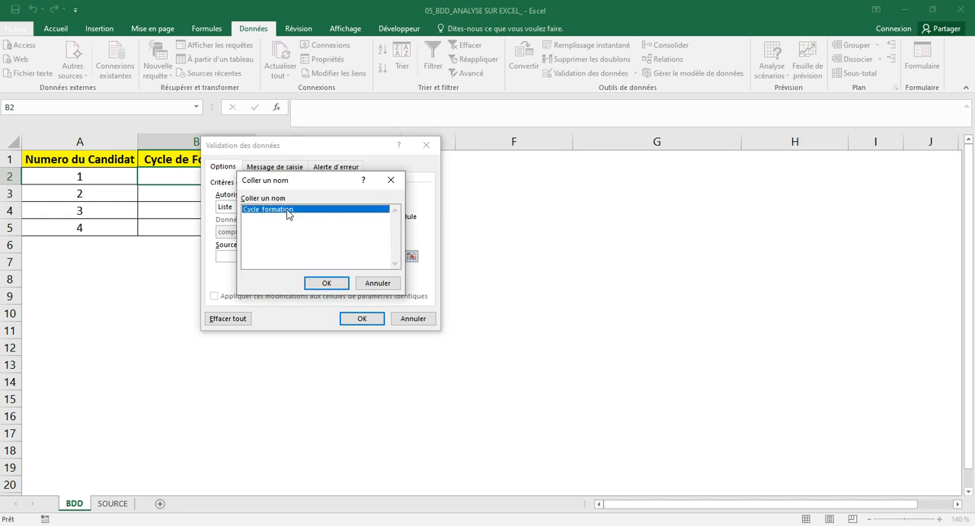
click(340, 282)
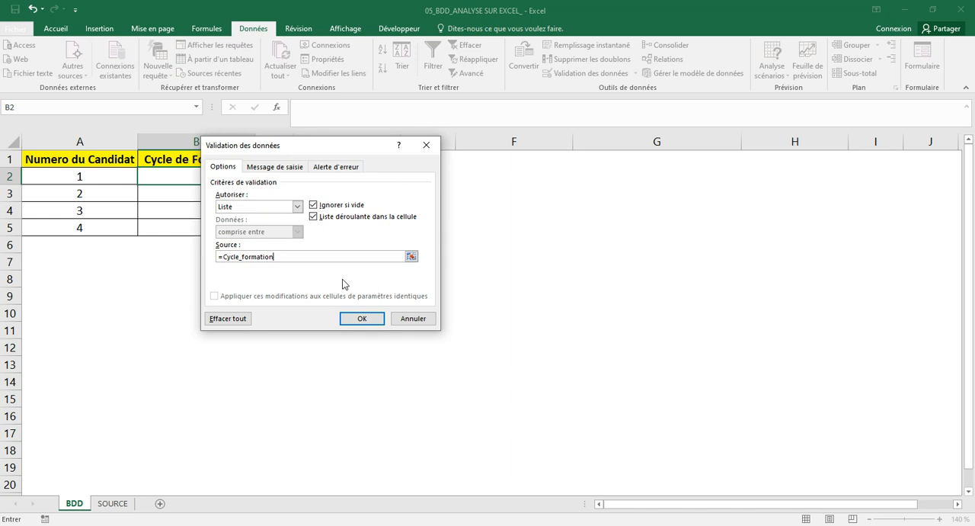
click(362, 318)
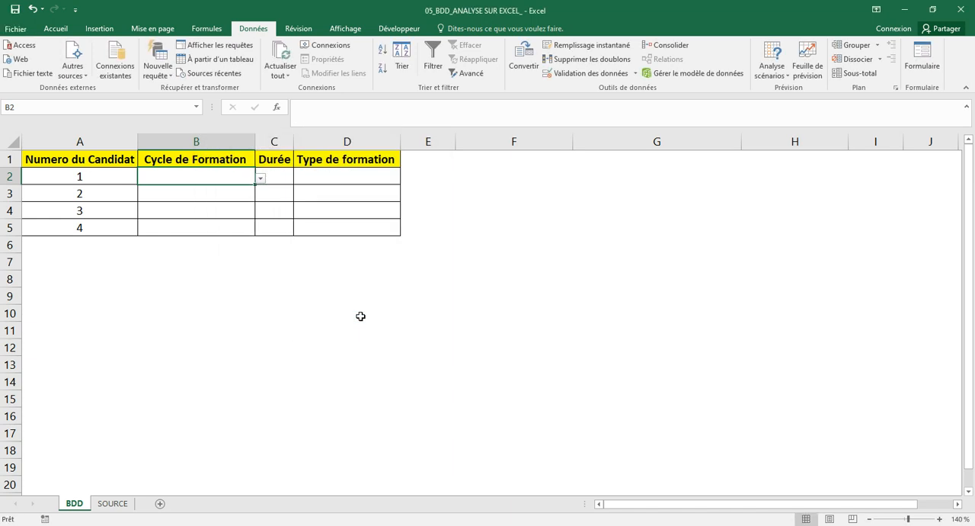
Choose Finance from the Cycle de Formation dropdown for candidate 1.
click(261, 180)
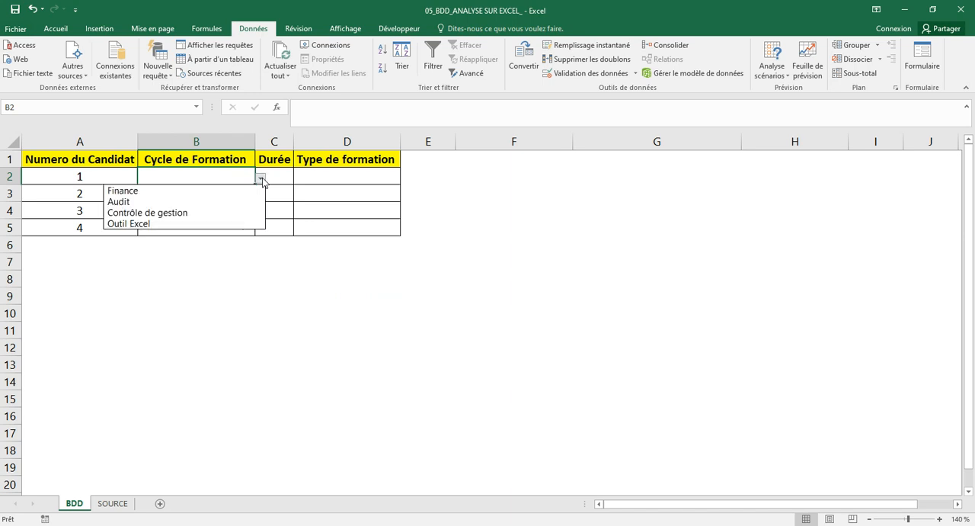
click(218, 195)
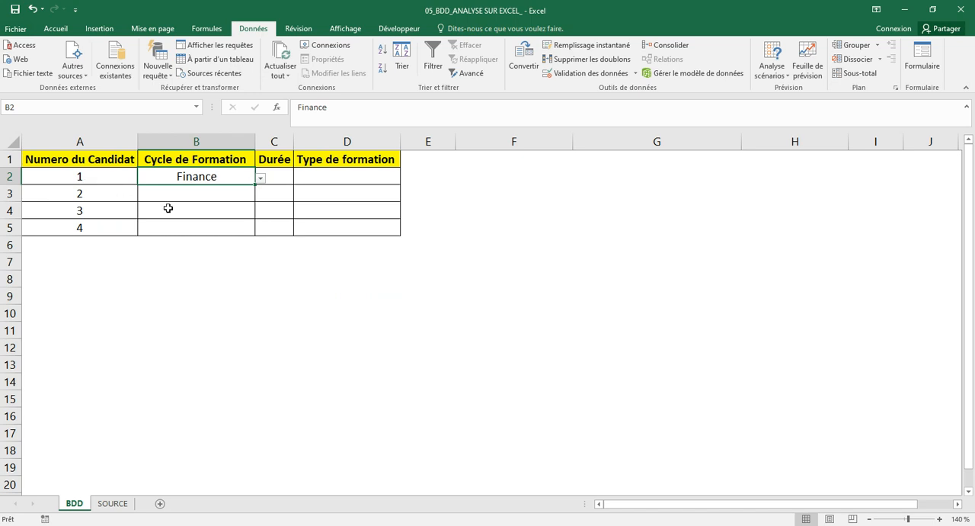
click(213, 200)
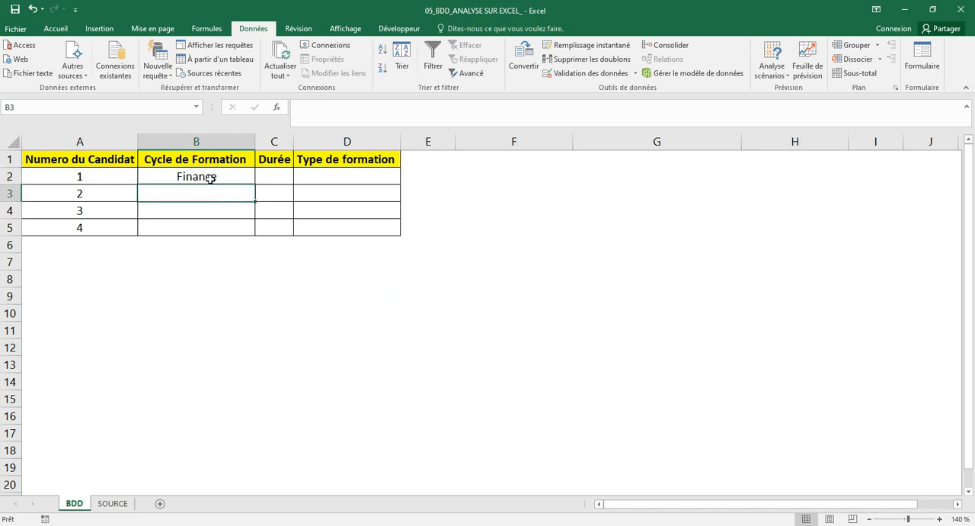
Copy B2 with its dropdown down to B5 and clear the copied contents of B3:B5.
click(240, 178)
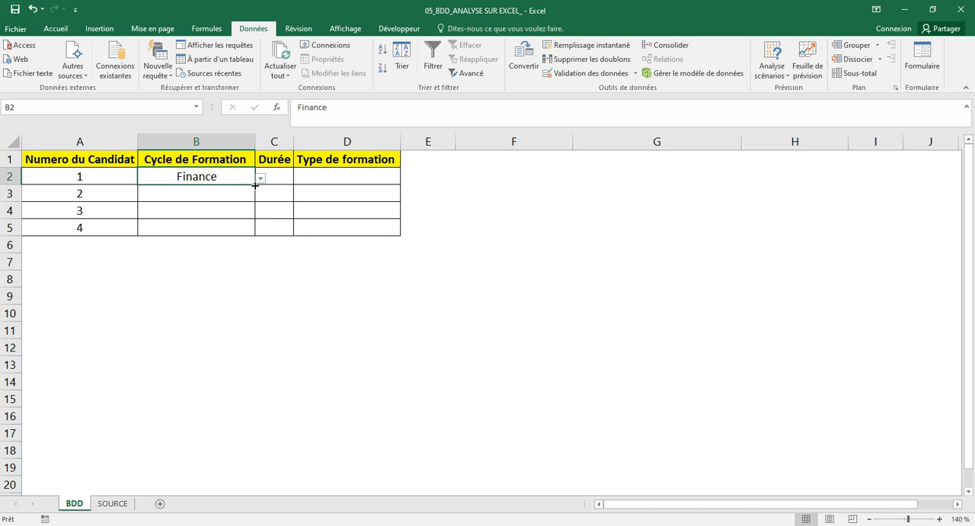
drag(255, 186, 251, 227)
drag(224, 196, 222, 226)
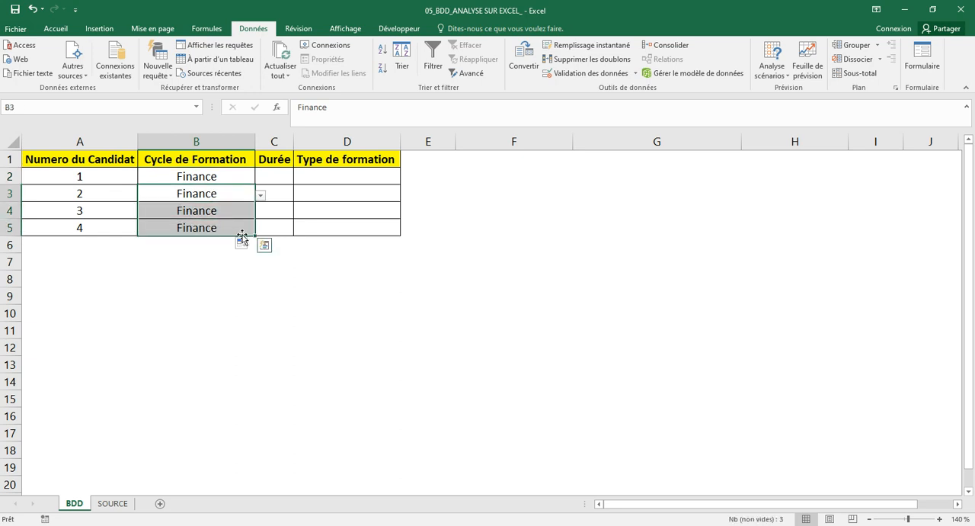
key(Delete)
Choose Audit, Contrôle de gestion and Finance from the Cycle de Formation dropdowns for candidates 2, 3 and 4.
click(260, 196)
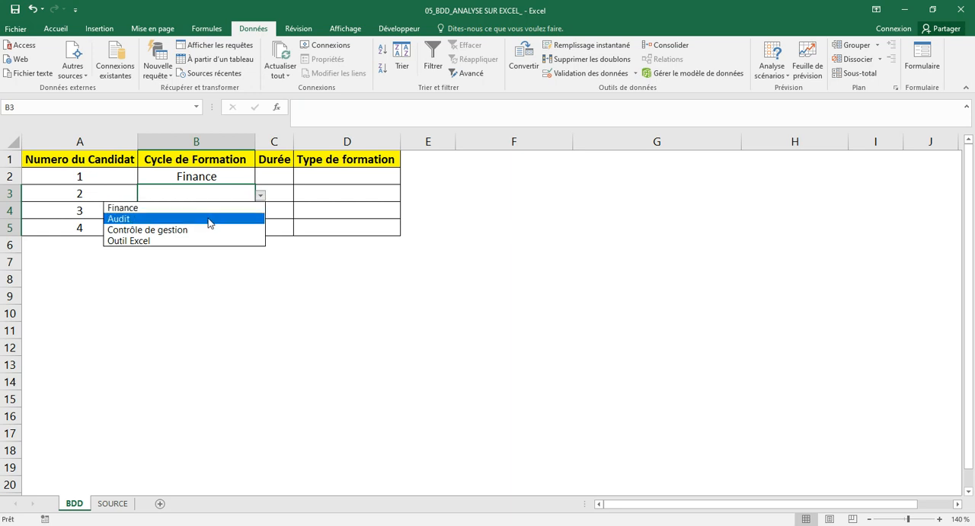
click(209, 220)
click(219, 213)
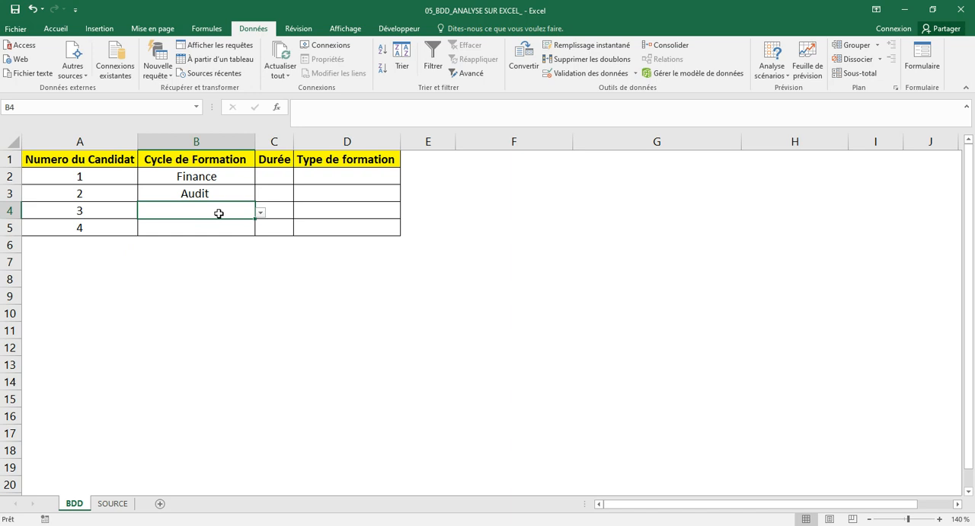
click(260, 213)
click(195, 244)
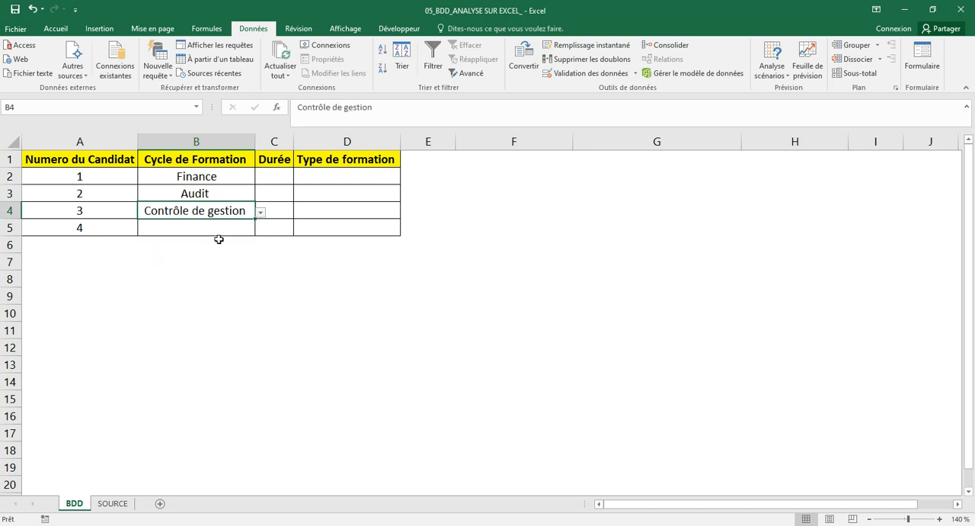
click(229, 229)
click(260, 230)
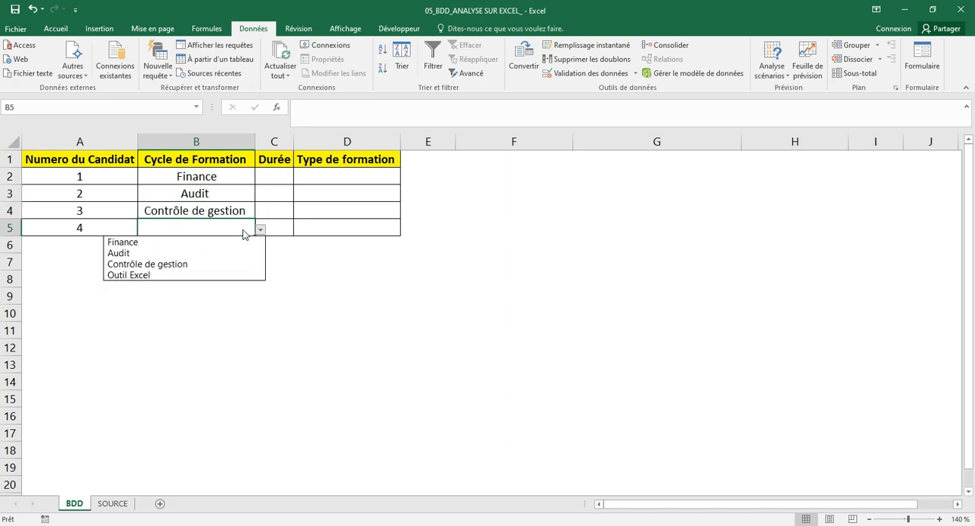
click(217, 245)
Name the range B2:B5 of the Durée column on the SOURCE sheet Dure.
click(268, 196)
click(267, 175)
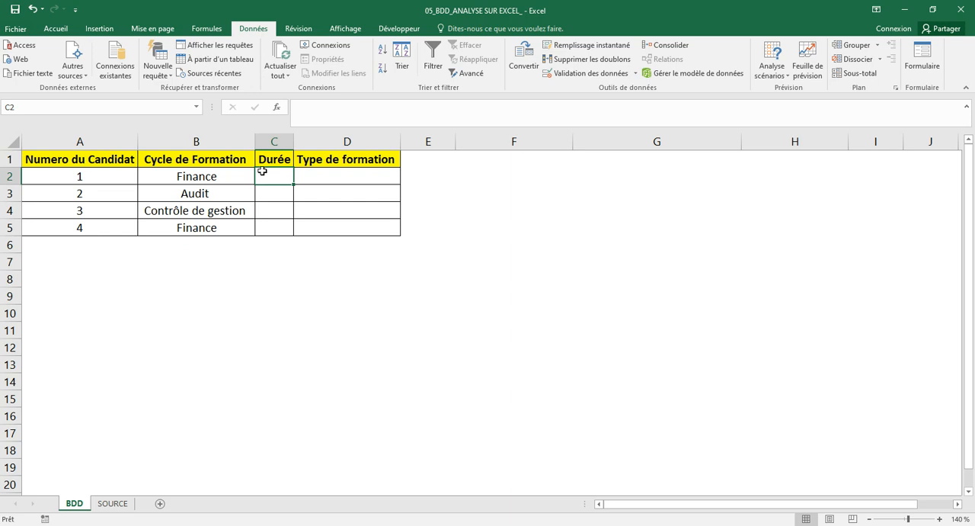
click(125, 506)
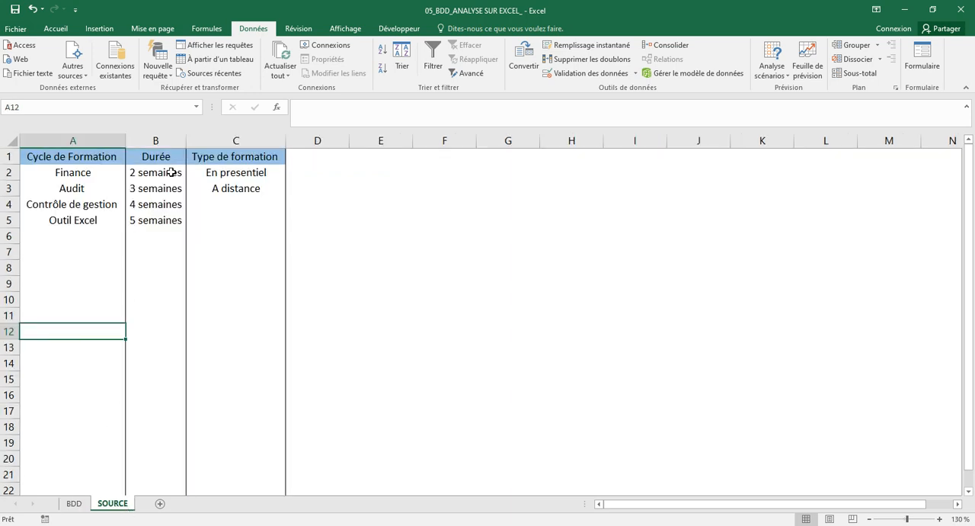
drag(173, 173, 177, 219)
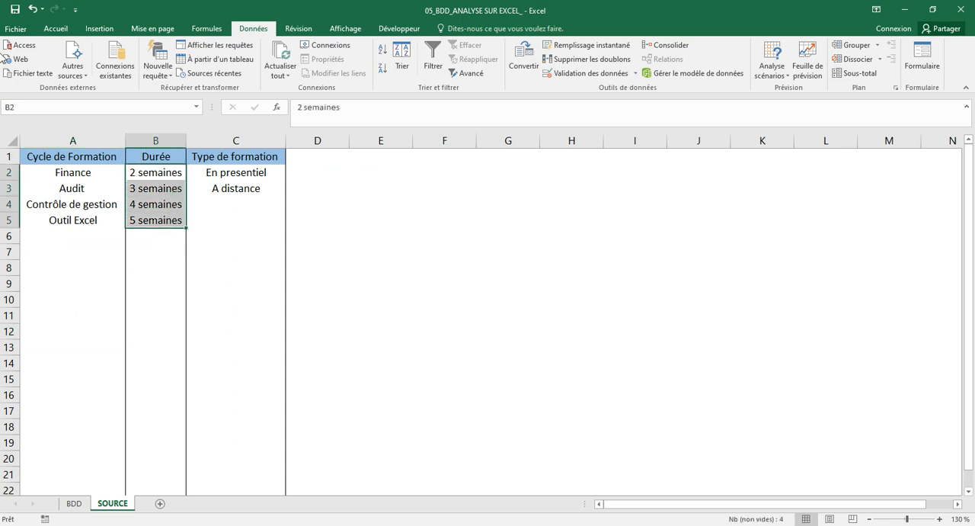
click(31, 102)
text(Dure)
key(Return)
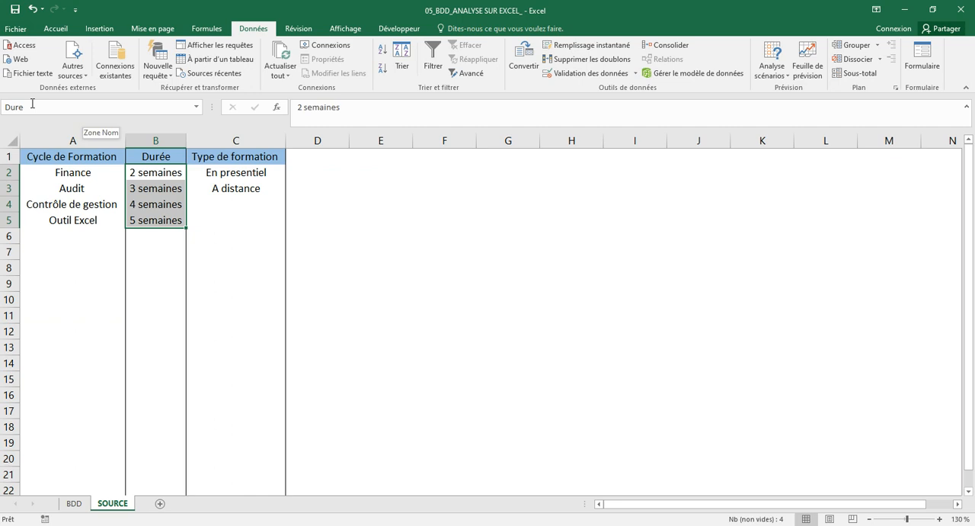
Add a Liste data validation to cell C2 of the BDD sheet, using the named range Dure as its source.
click(75, 502)
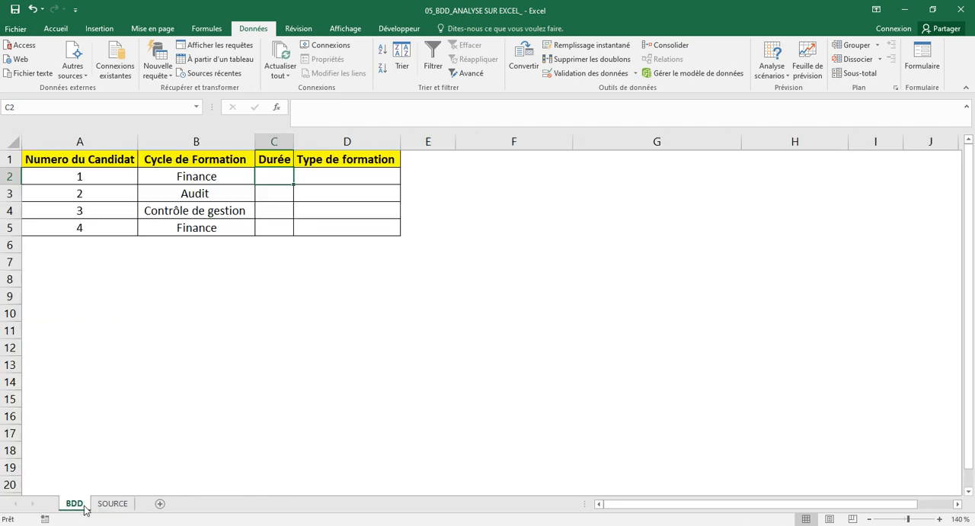
click(282, 192)
click(281, 179)
click(592, 73)
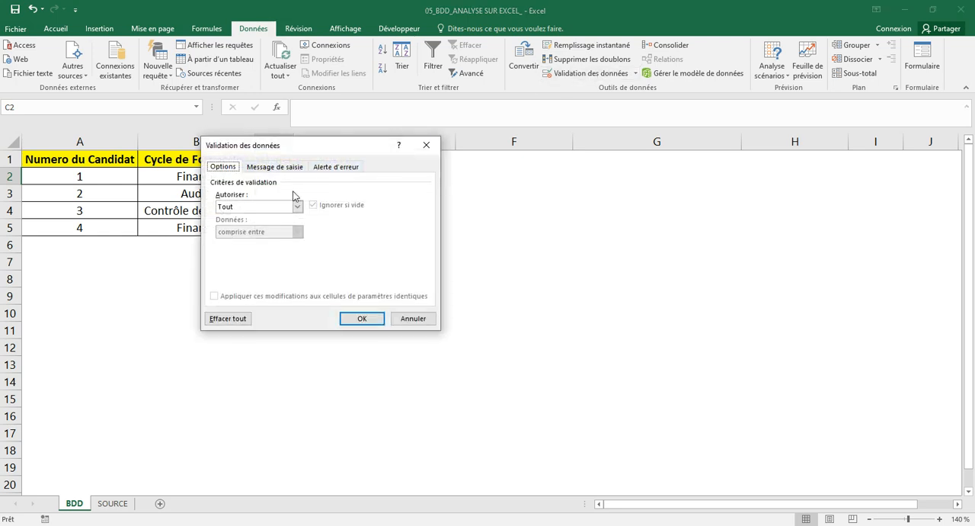
click(297, 207)
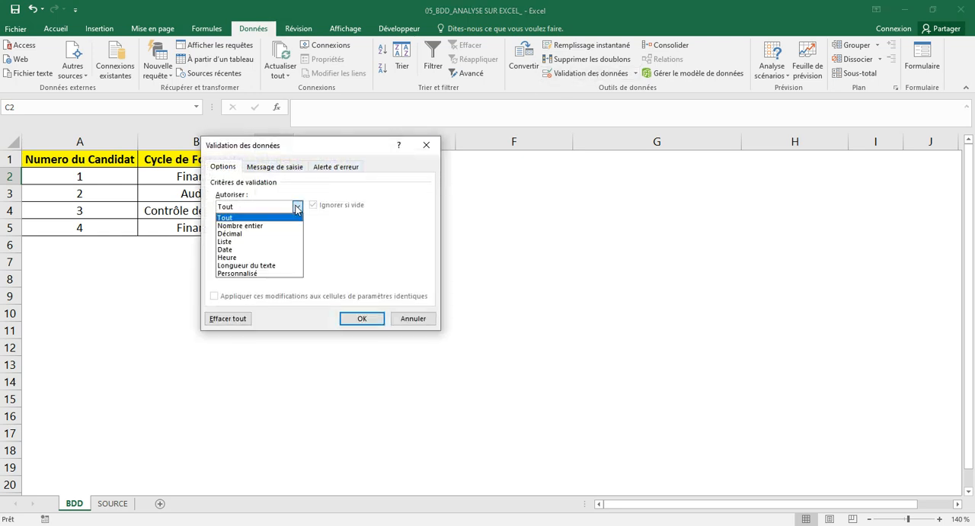
click(254, 241)
click(258, 256)
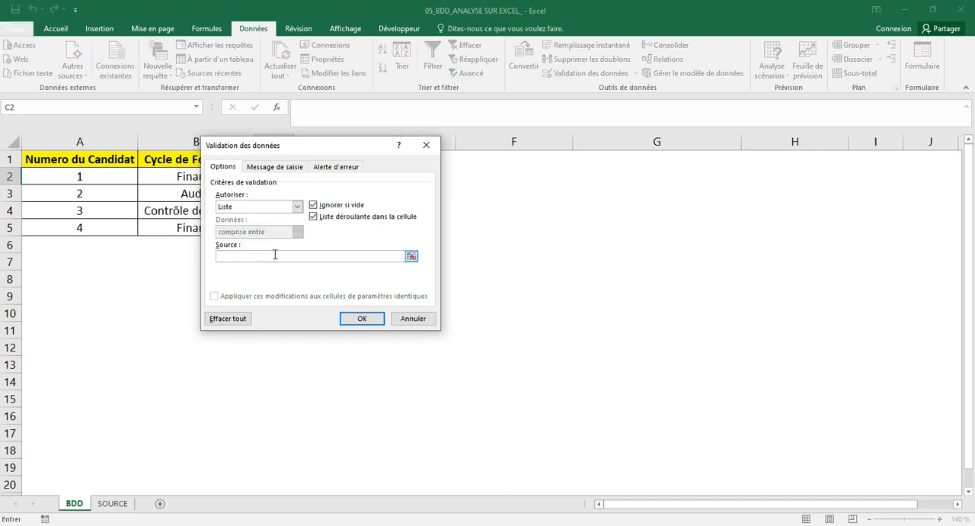
key(F3)
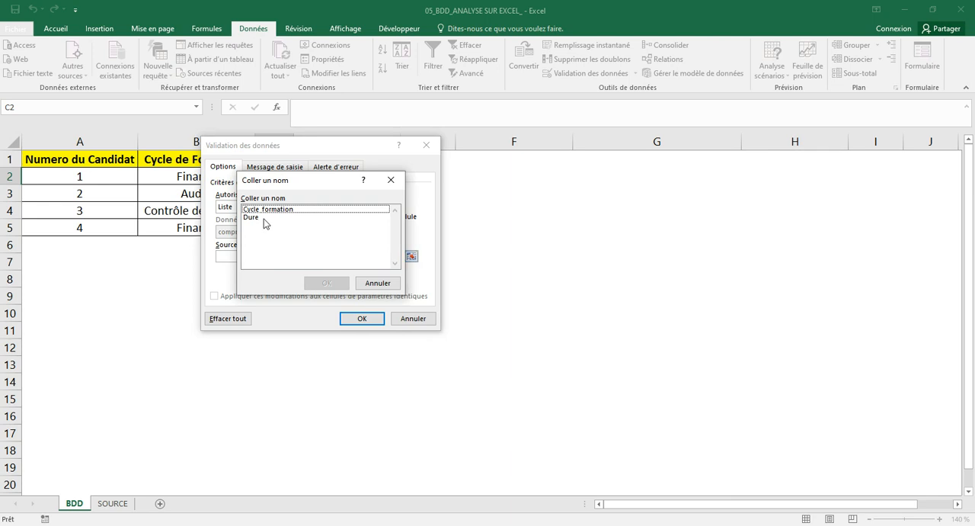
click(264, 219)
click(324, 283)
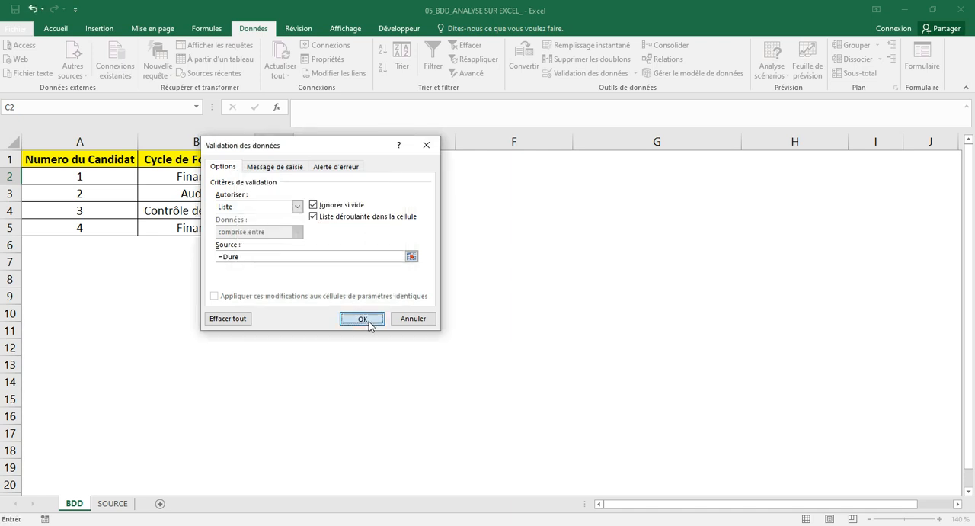
click(362, 318)
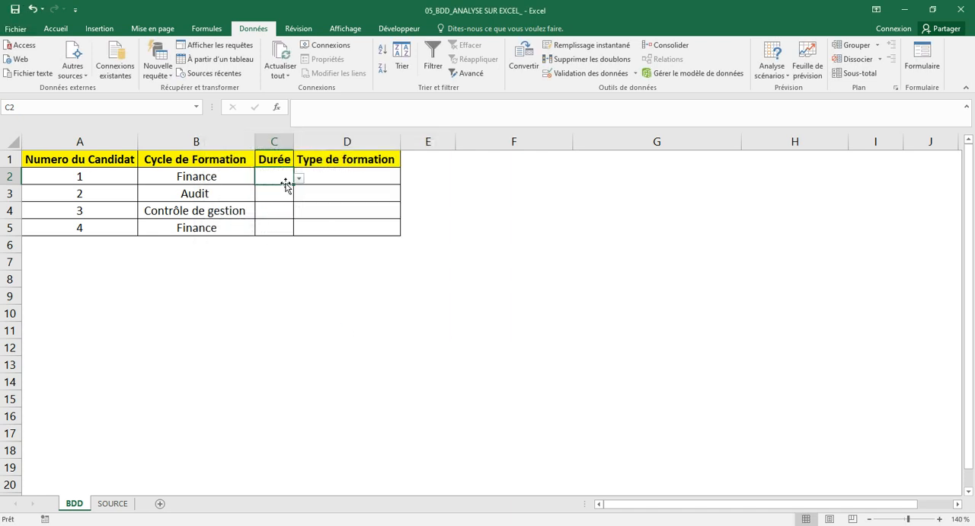
Copy the dropdown of C2 down to C5 and check it in C3, C4 and C5.
drag(293, 186, 296, 229)
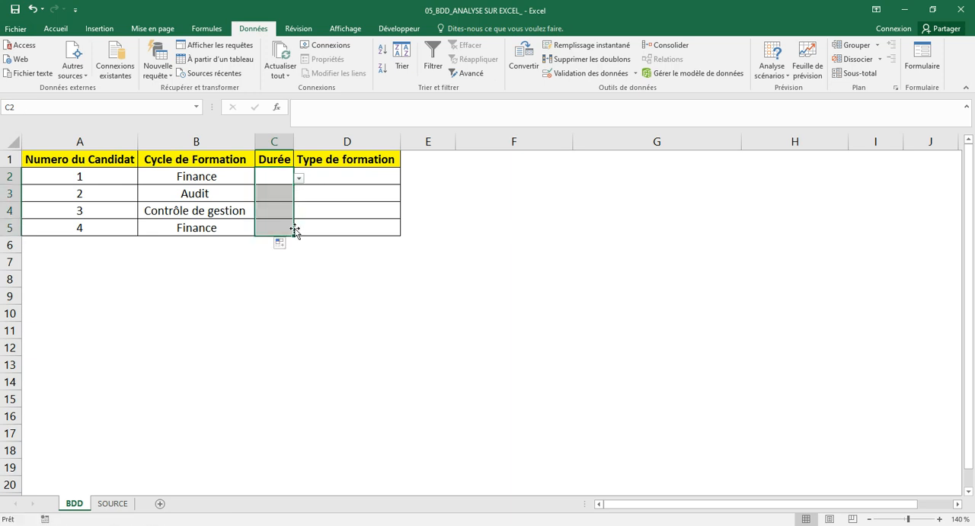
click(281, 193)
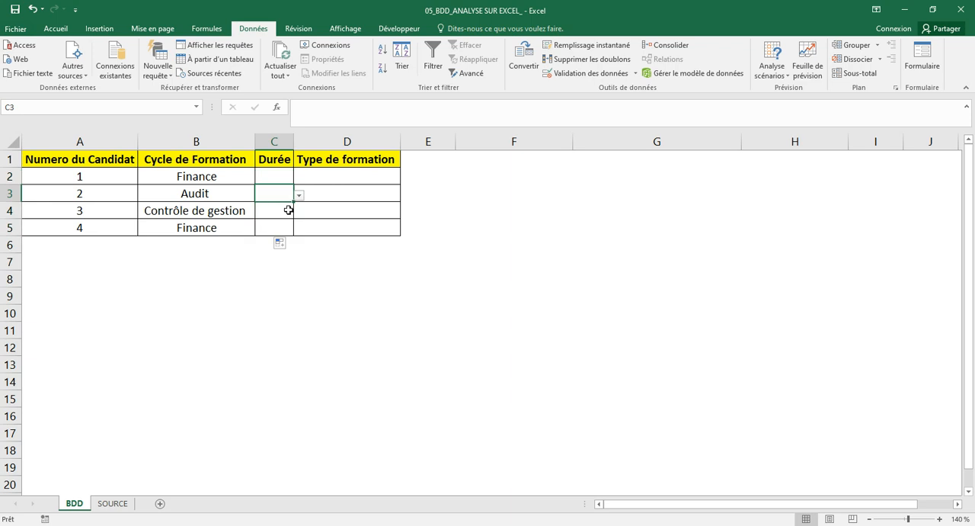
click(288, 210)
click(285, 227)
Choose 2 semaines from the Durée dropdown for candidate 1 and autofit the width of column C.
click(285, 180)
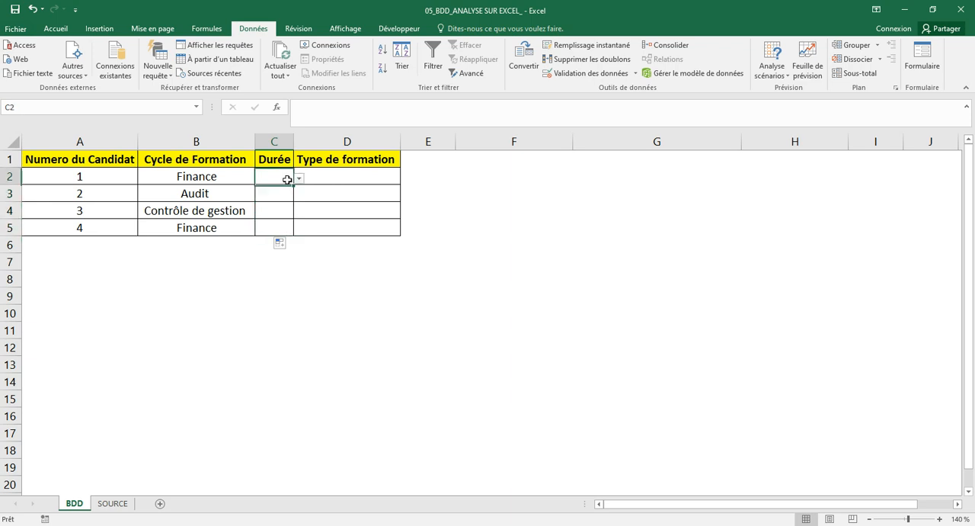
click(297, 180)
click(262, 189)
click(272, 197)
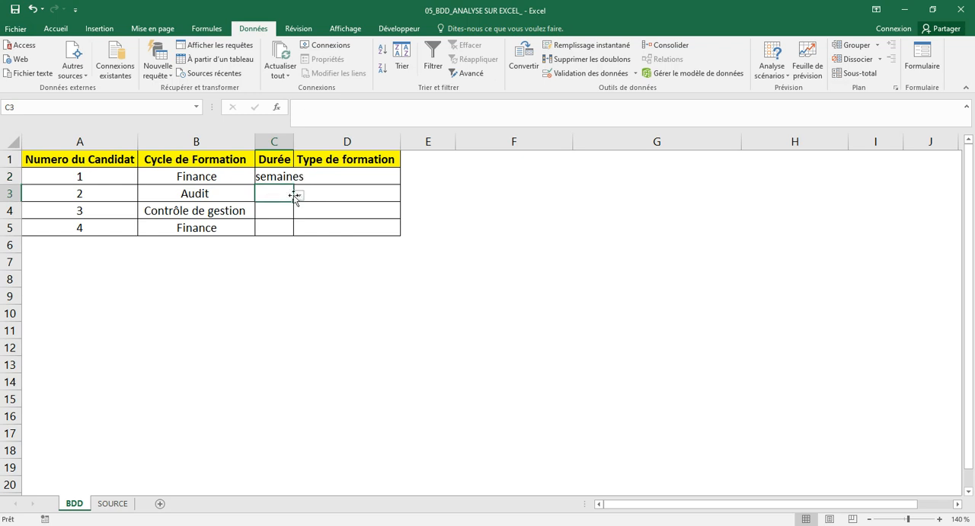
double_click(294, 141)
Choose 4 semaines and 5 semaines from the Durée dropdowns for candidates 2 and 3.
click(326, 197)
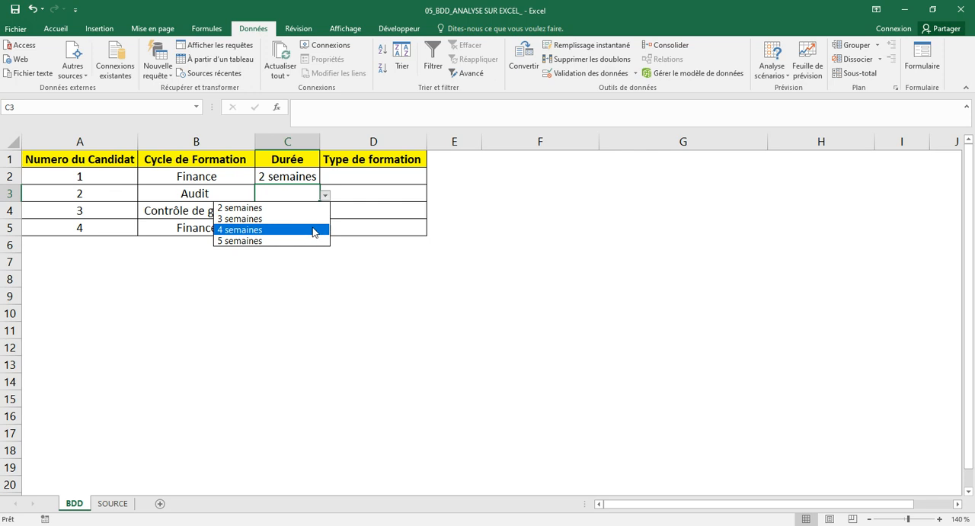
click(259, 230)
click(288, 211)
click(326, 213)
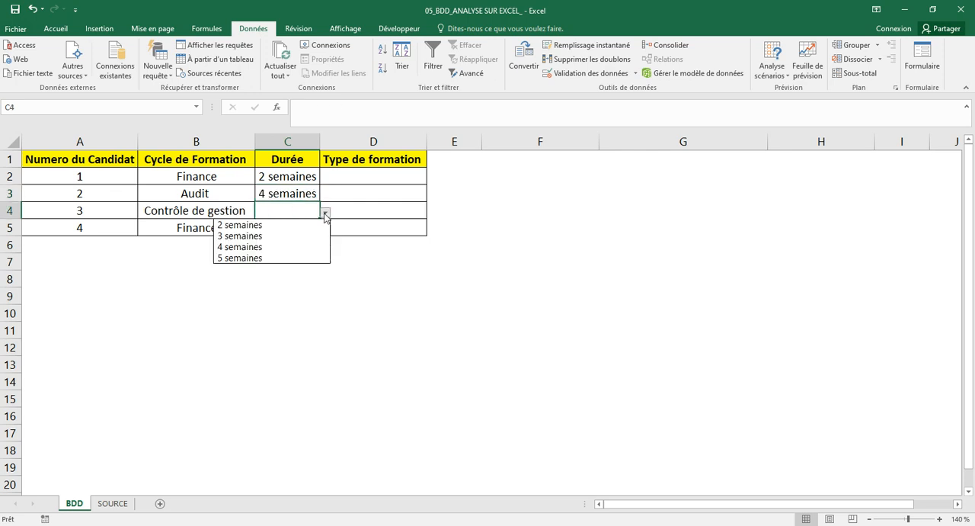
click(295, 257)
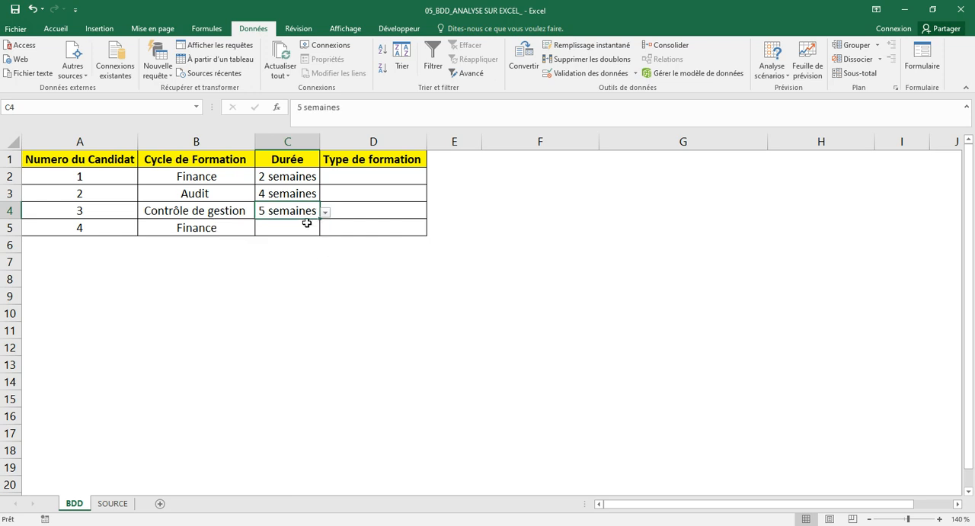
Choose 3 semaines from the Durée dropdown for candidate 4.
click(302, 230)
click(324, 229)
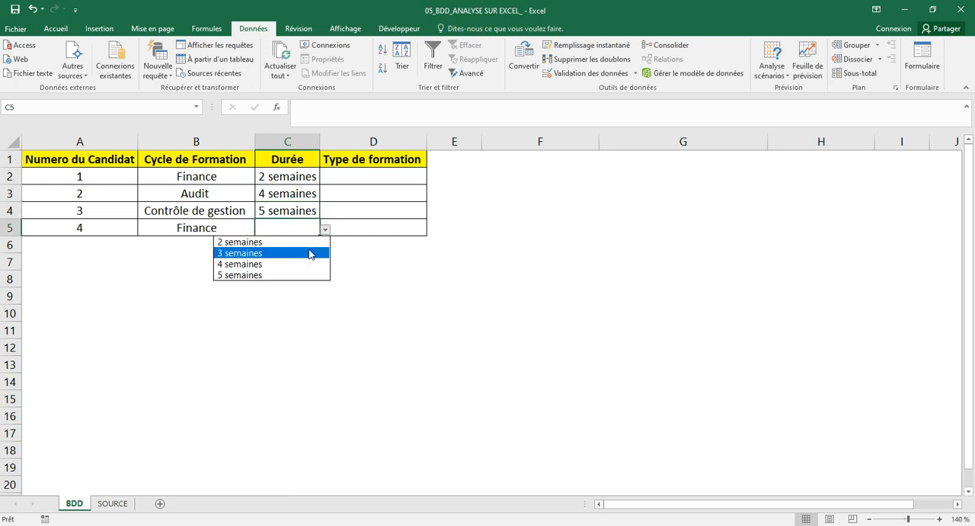
click(309, 253)
click(321, 261)
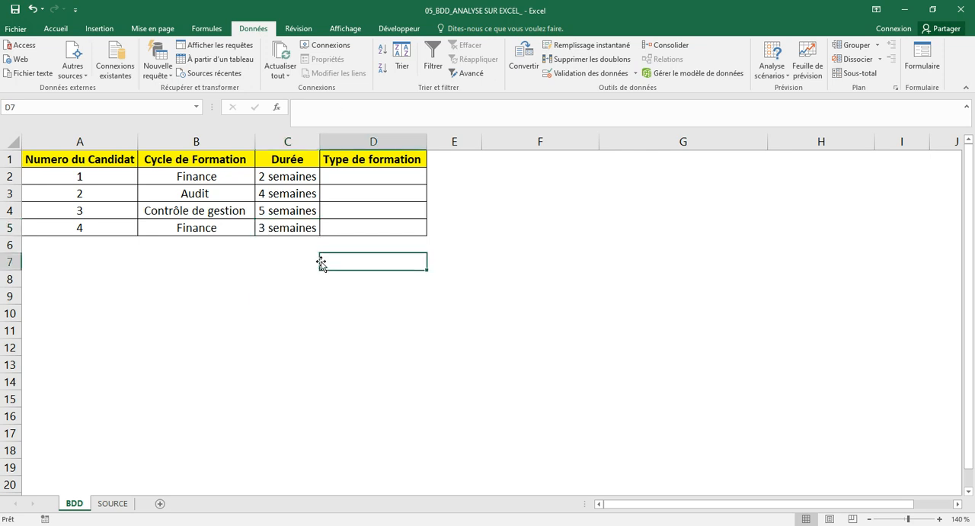
Clear the Durée of candidate 4 and try to enter 8 semaines, a value outside the list, in C5.
click(294, 228)
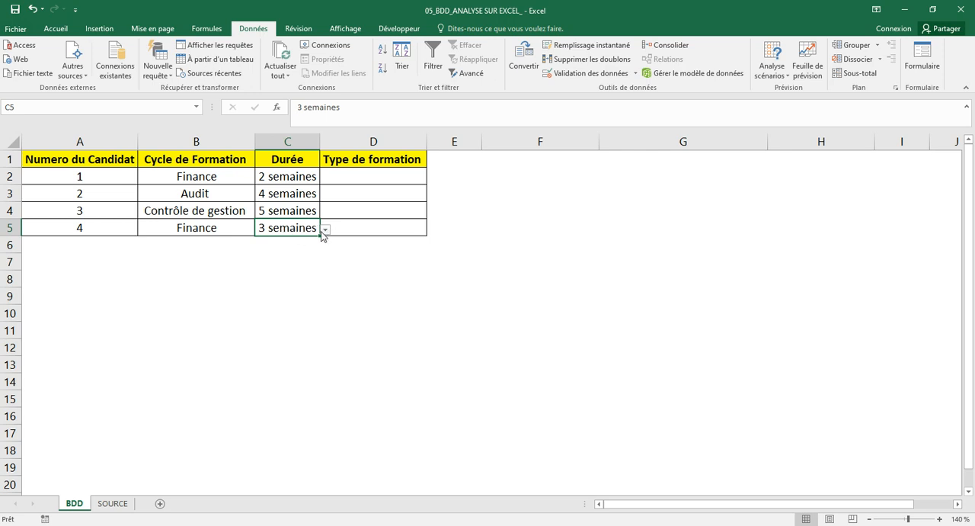
key(Delete)
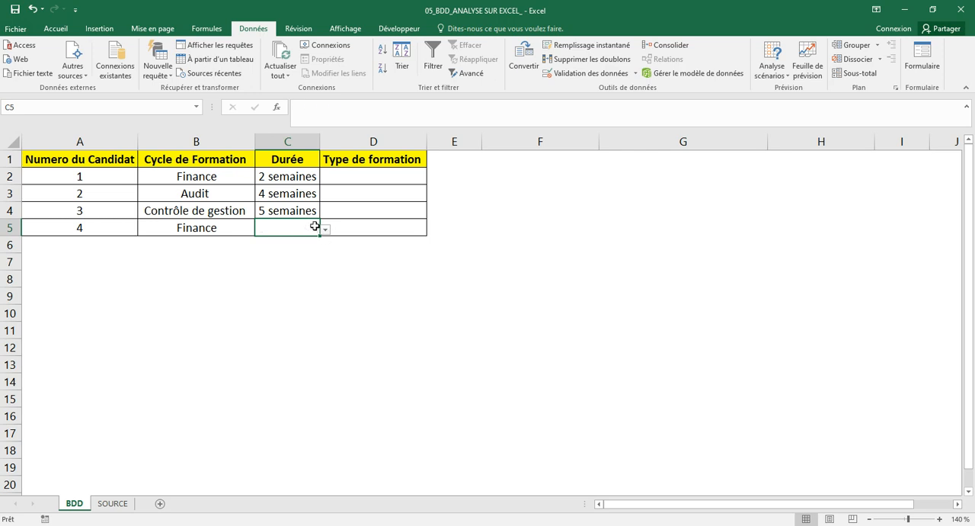
key(Return)
click(307, 229)
text(8)
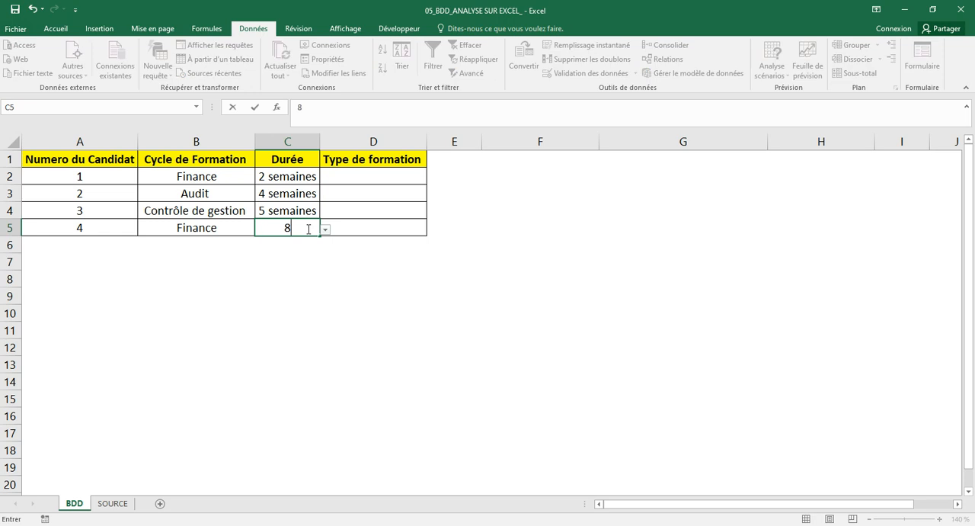
text( semaines)
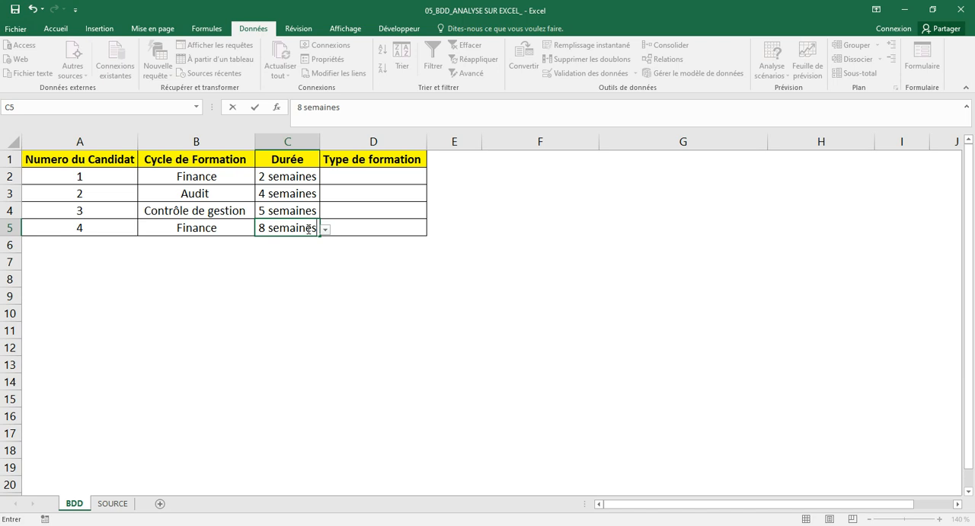
key(Return)
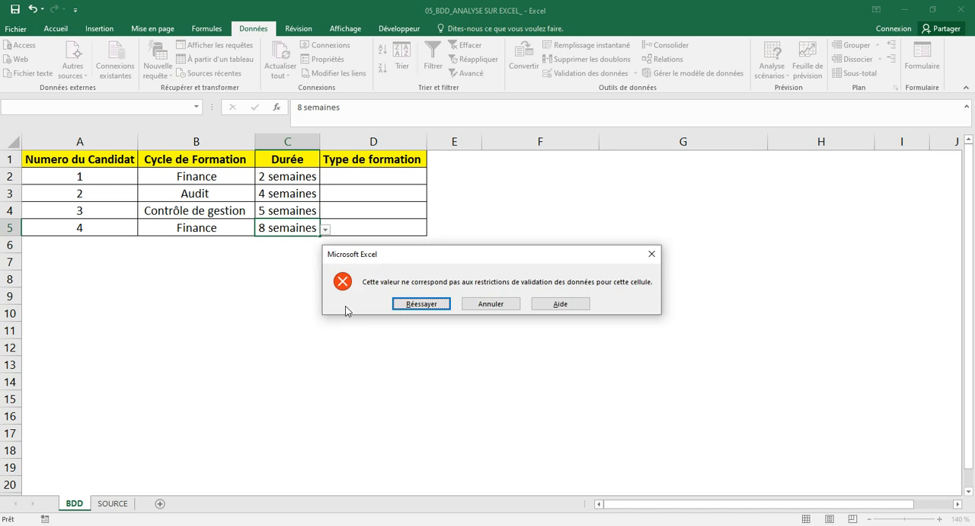
click(492, 305)
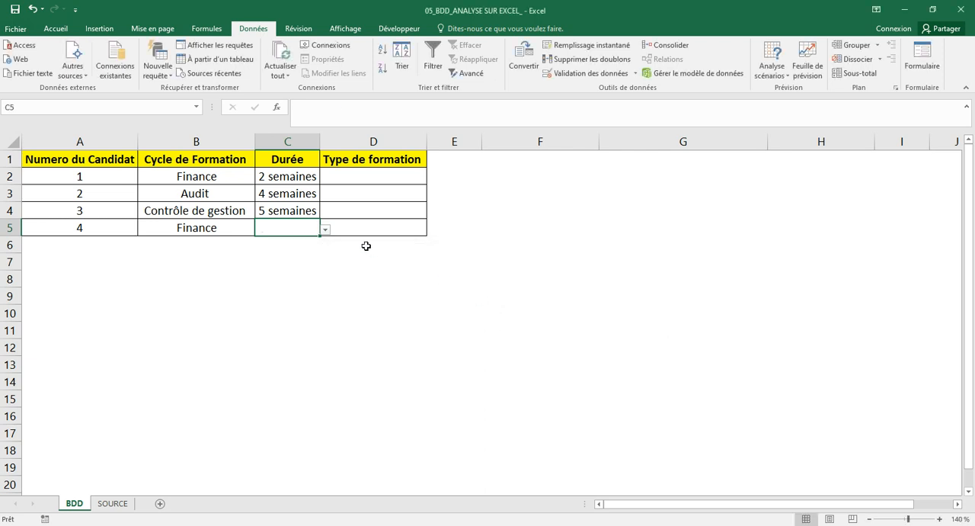
Choose 4 semaines from the Durée dropdown for candidate 4.
click(327, 232)
click(295, 264)
click(356, 267)
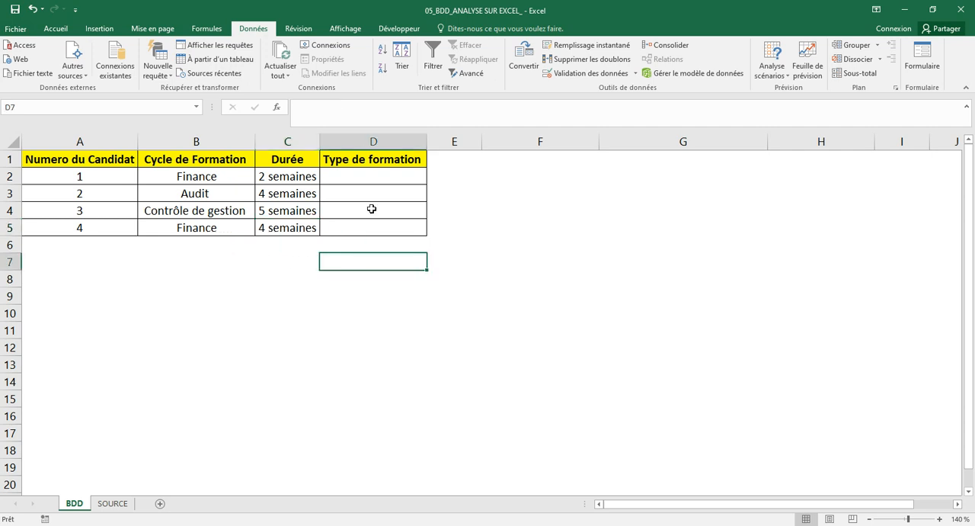
Name the range C2:C3 of the Type de formation column on the SOURCE sheet Type_Forma.
click(377, 174)
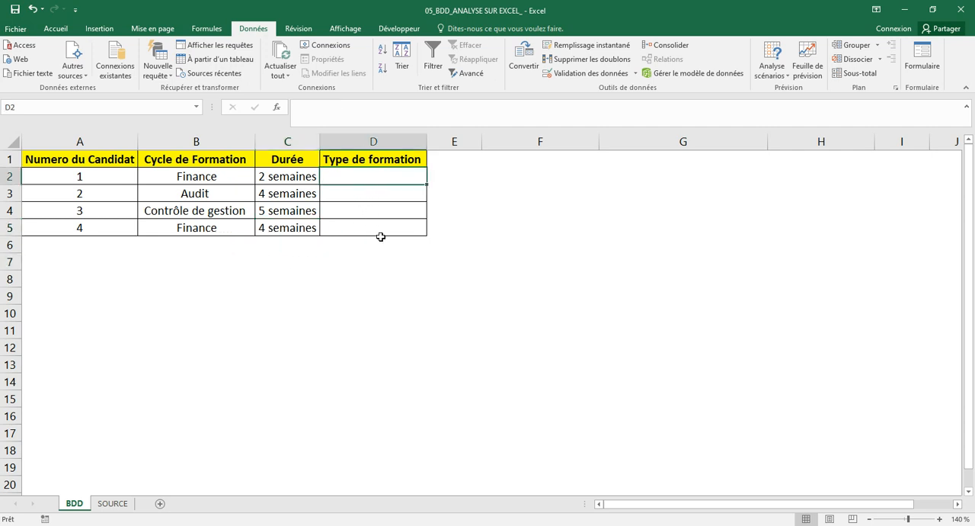
click(112, 503)
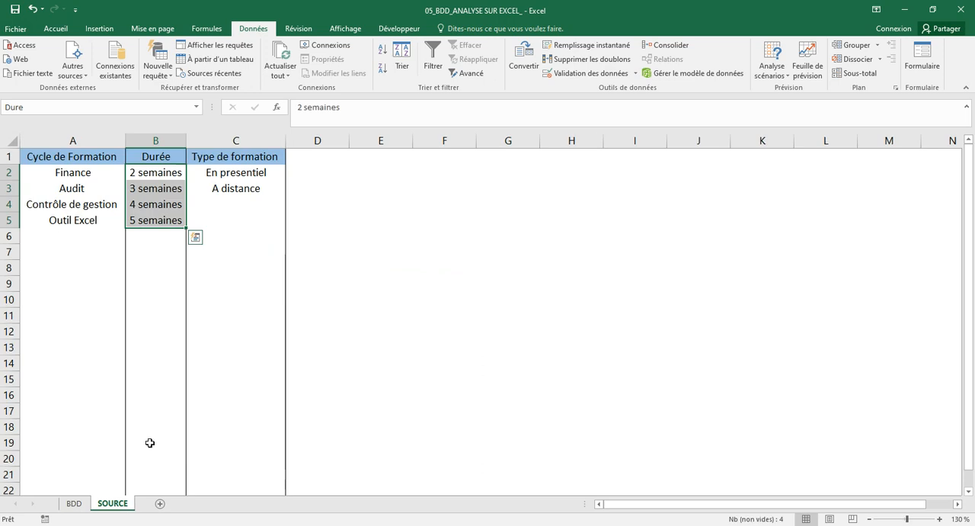
click(198, 301)
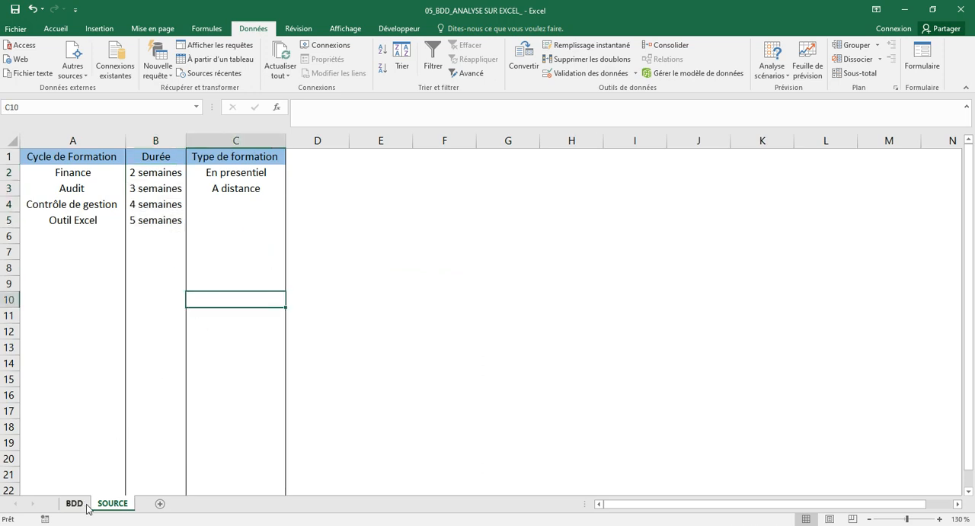
drag(242, 175, 242, 185)
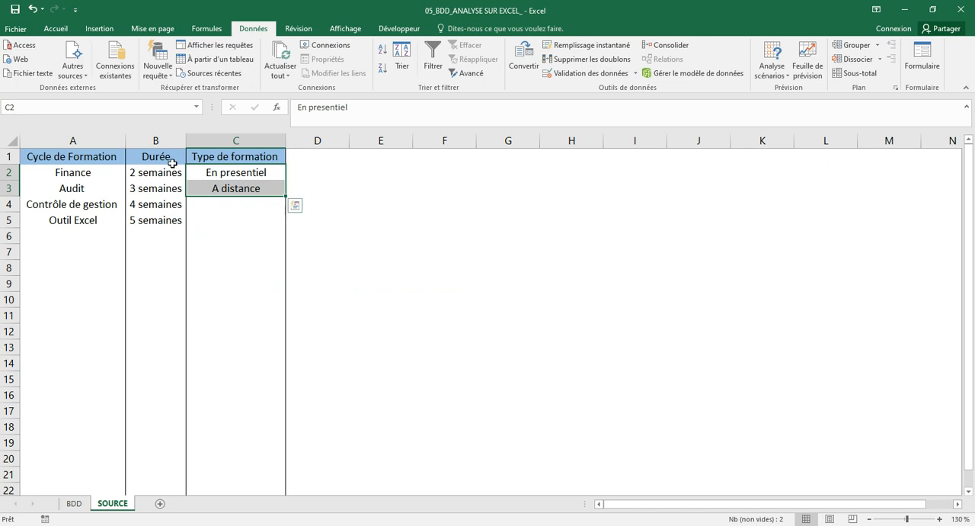
click(118, 108)
text(Type_Formation)
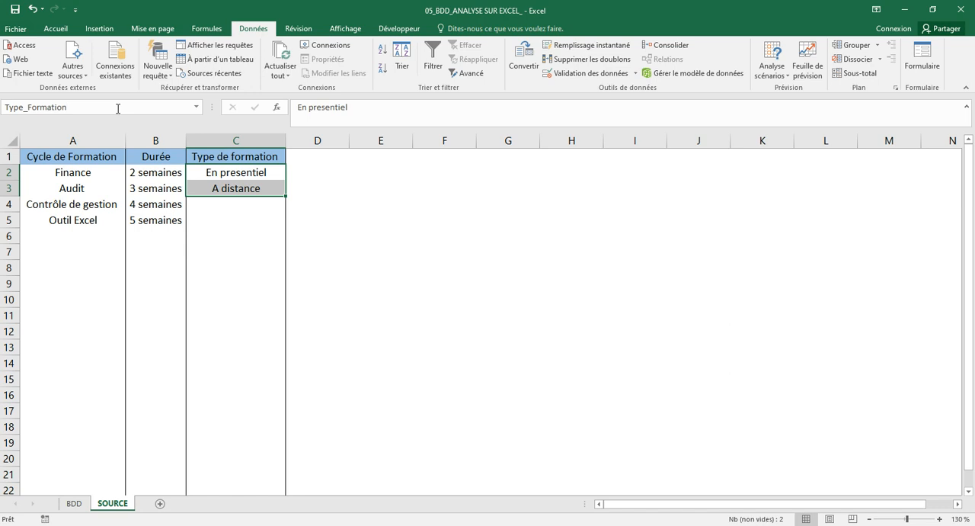
Add a Liste data validation sourced from the name Type_Formation to D2 on the BDD sheet and fill it down to D5.
click(78, 505)
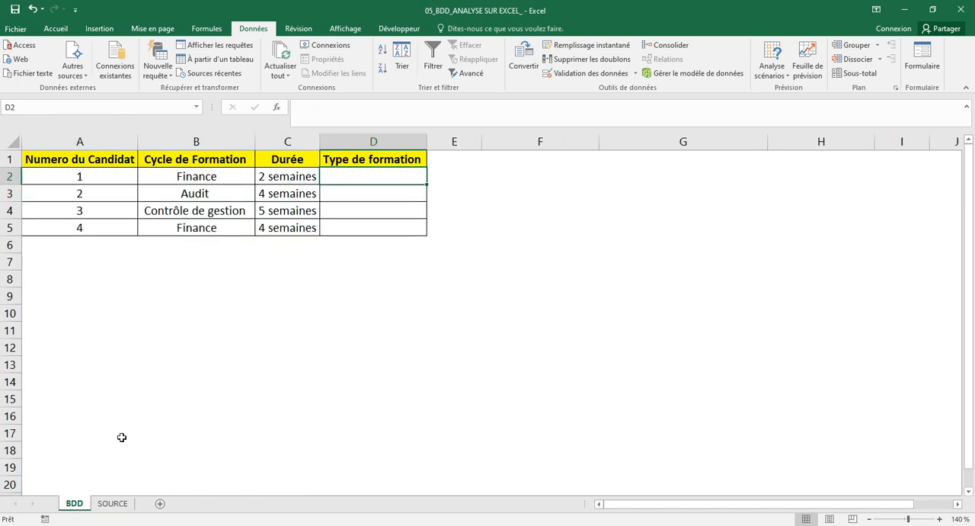
click(327, 333)
click(387, 181)
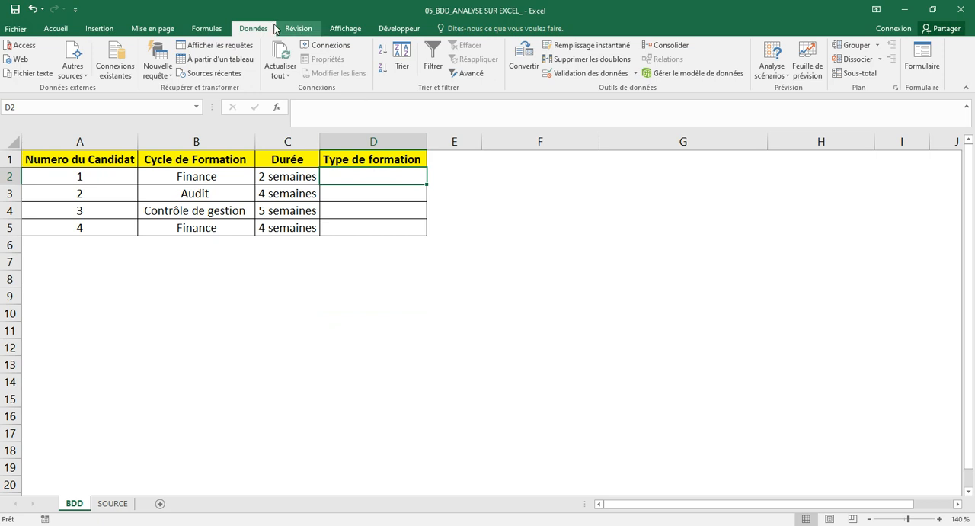
click(602, 73)
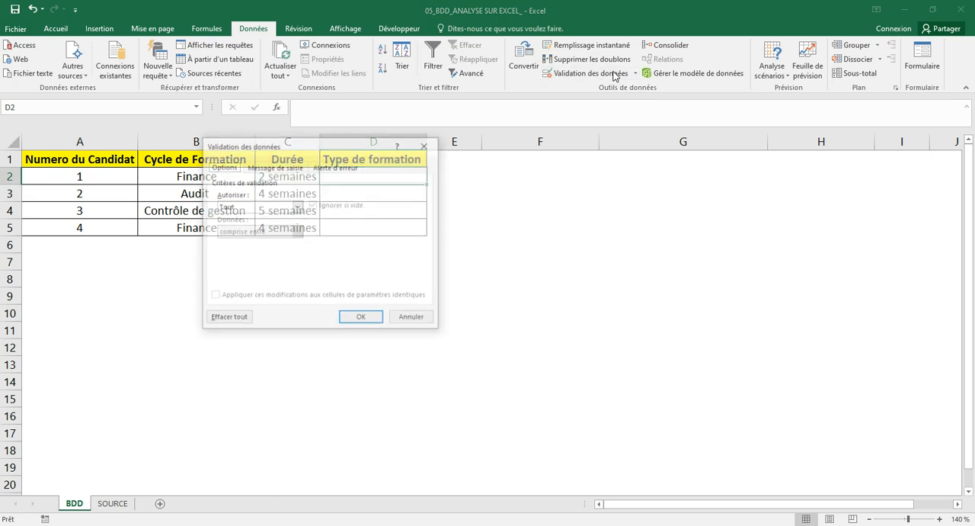
click(297, 207)
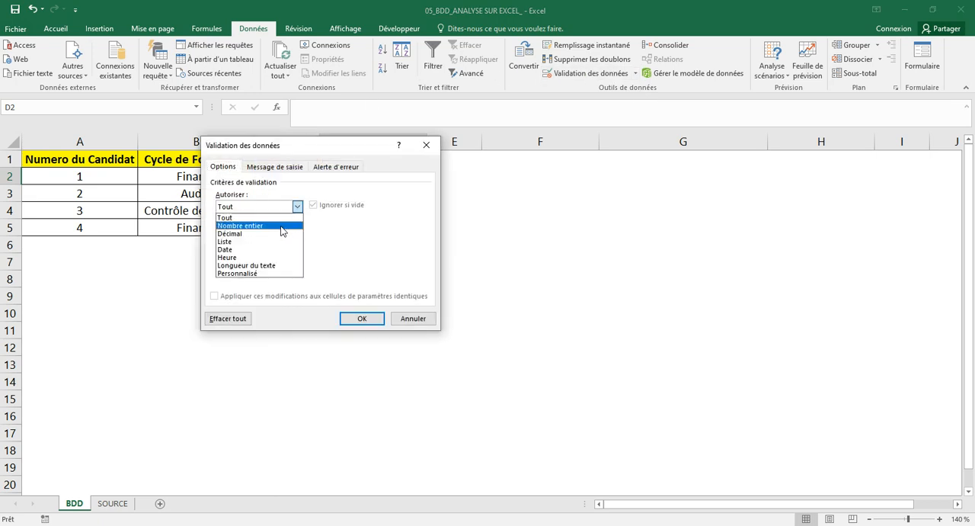
click(266, 241)
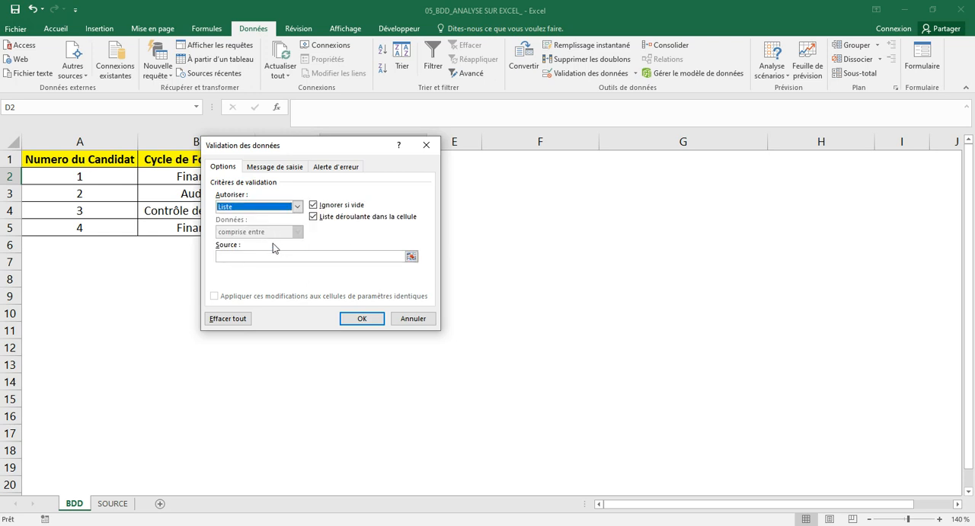
click(266, 257)
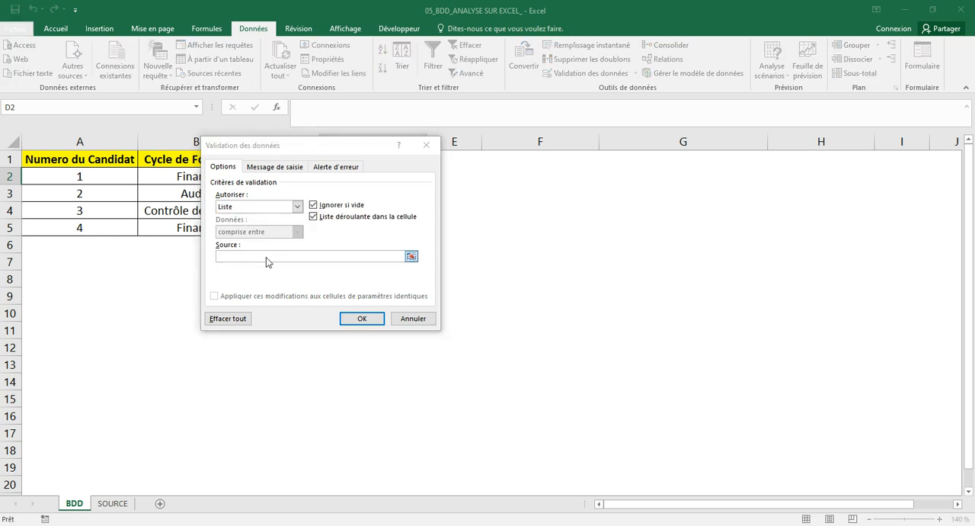
key(F3)
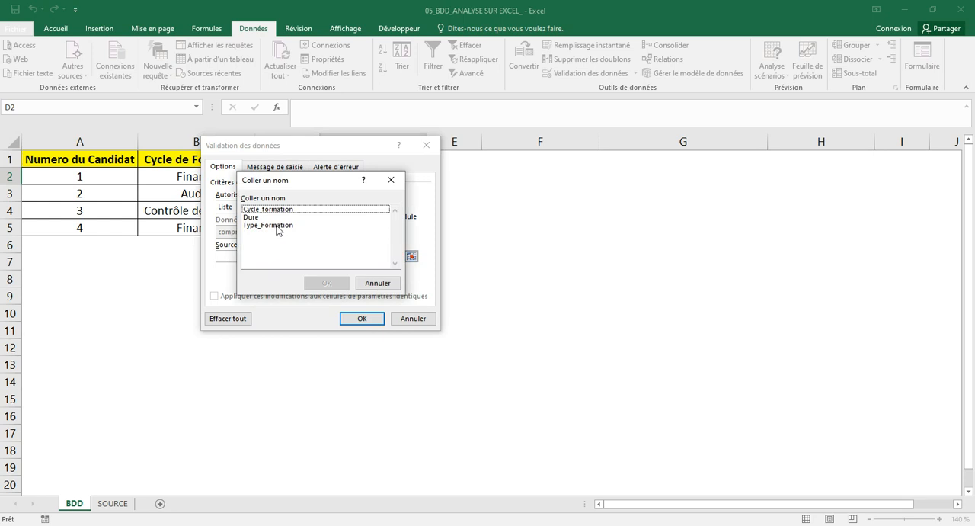
click(280, 225)
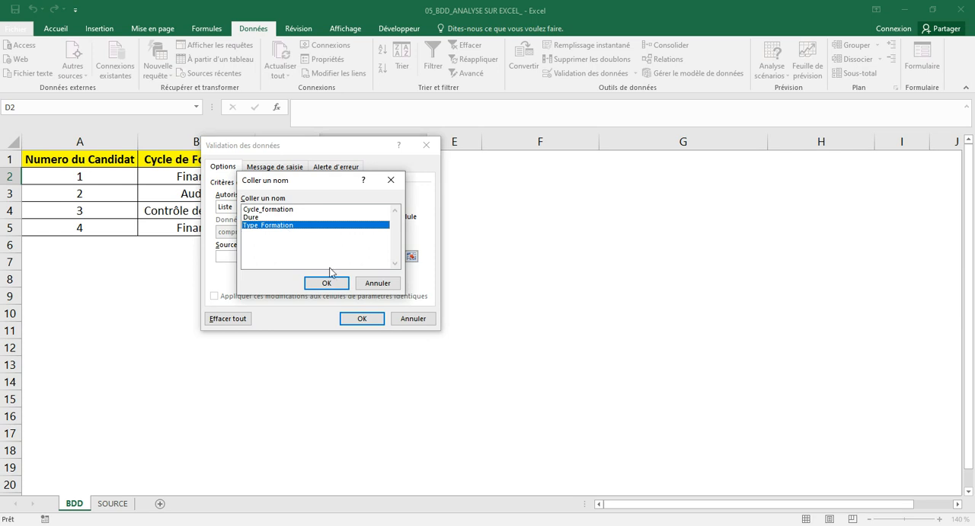
click(327, 283)
click(358, 317)
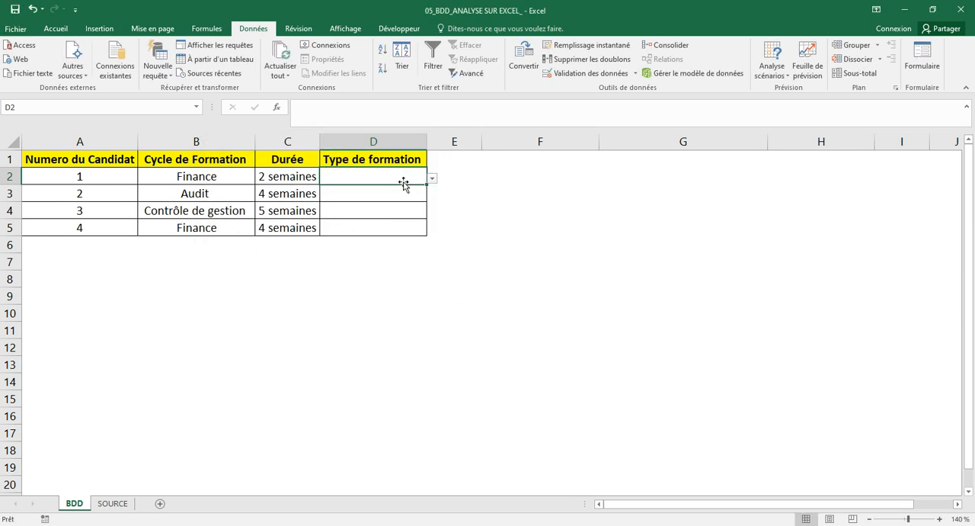
drag(426, 184, 426, 236)
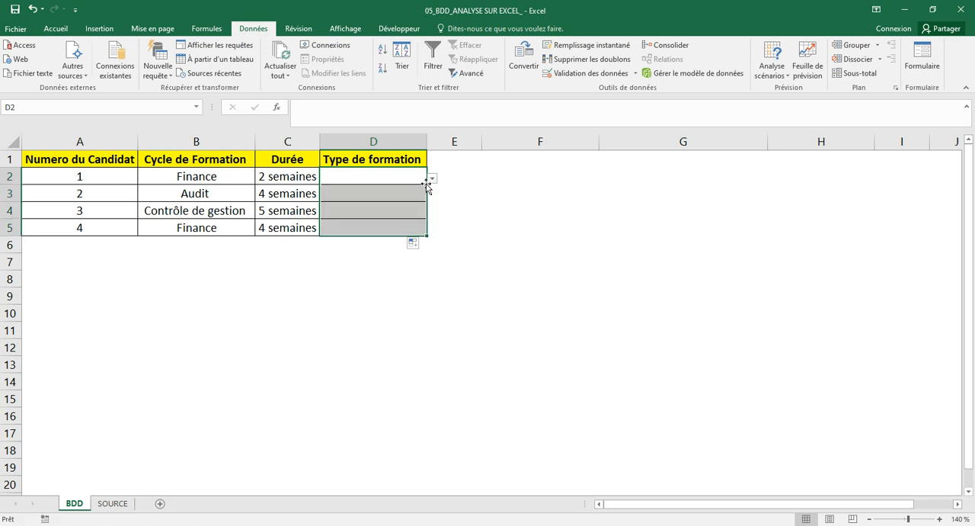
Choose En presentiel from the Type de formation dropdown for candidates 1 and 2.
click(432, 178)
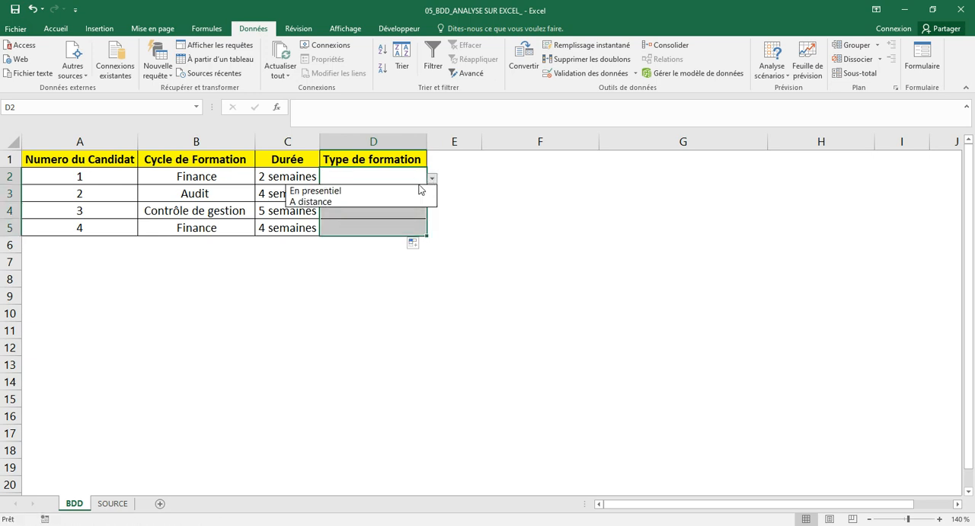
click(410, 191)
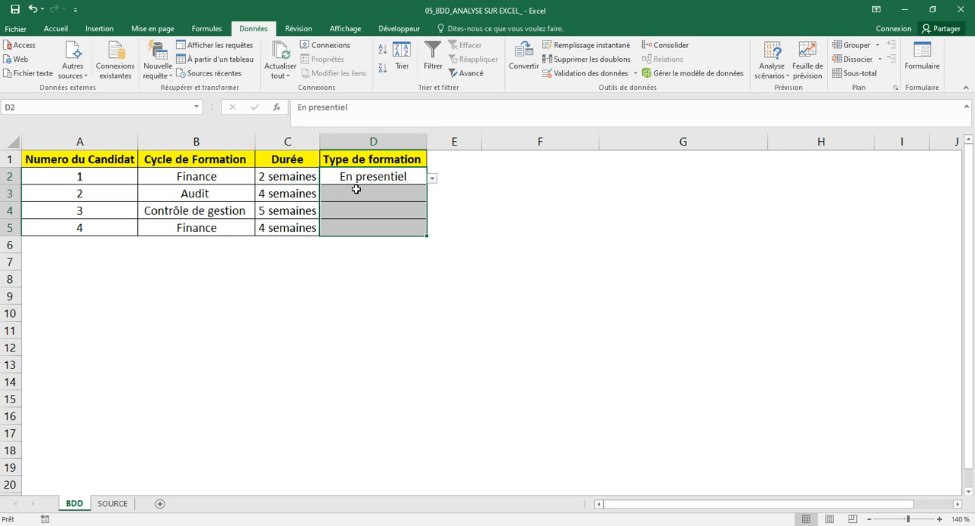
click(397, 193)
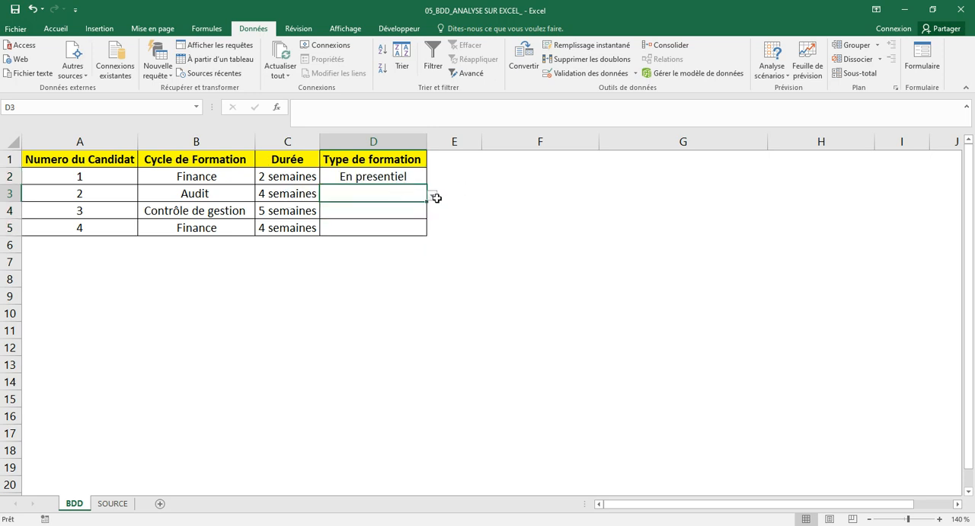
click(431, 196)
click(404, 195)
click(431, 196)
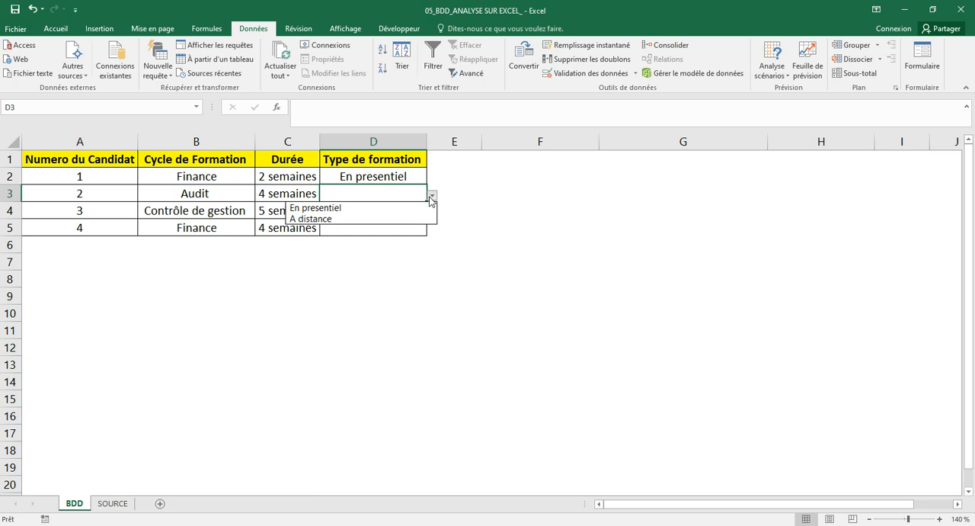
click(401, 205)
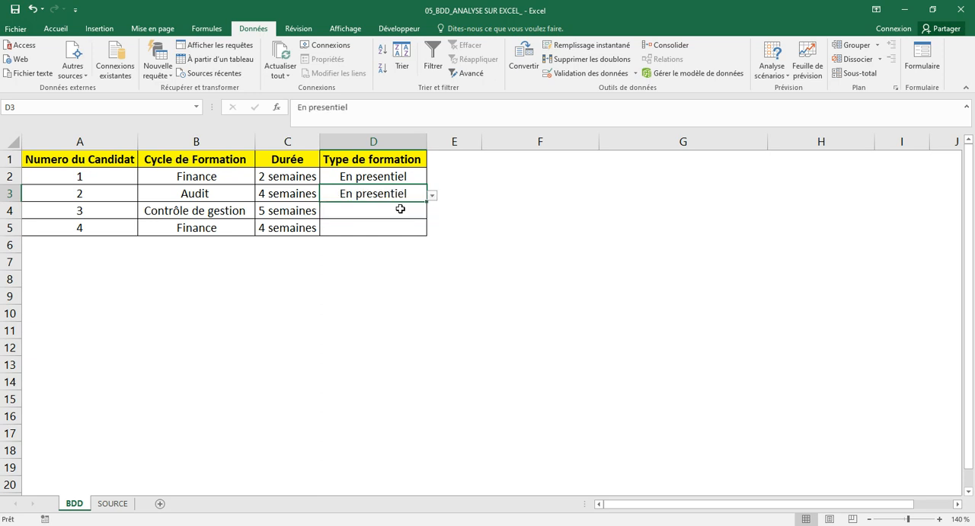
Choose A distance from the Type de formation dropdown for candidates 3 and 4.
click(374, 226)
click(403, 211)
click(432, 217)
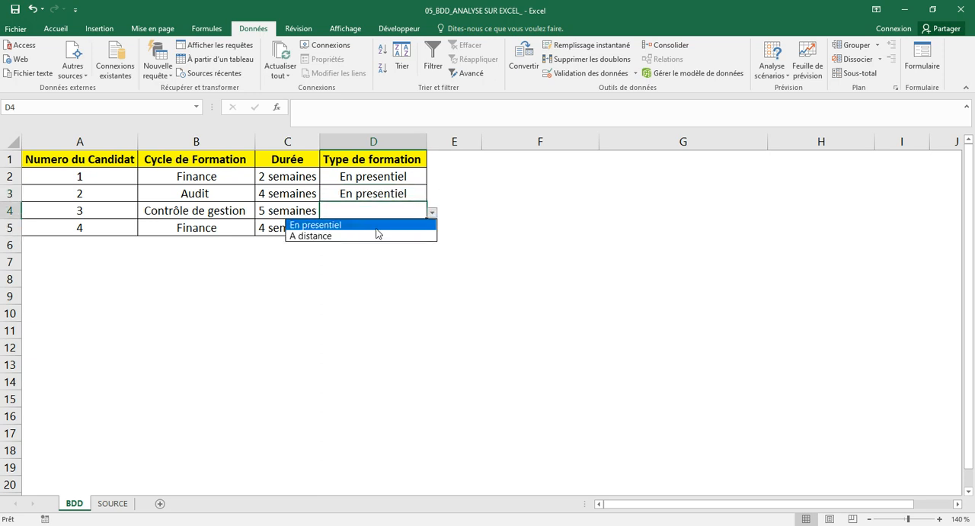
click(374, 238)
click(415, 237)
click(432, 230)
click(381, 254)
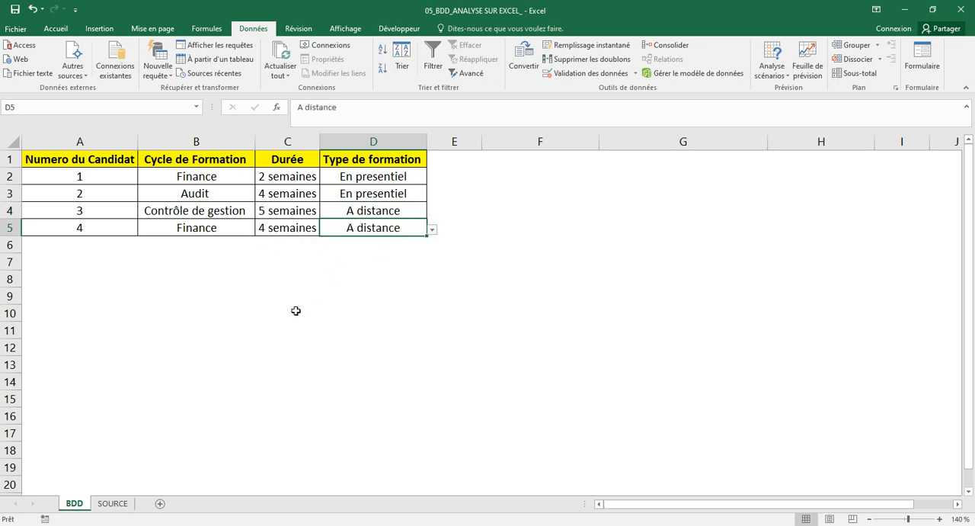
Add Management below Outil Excel in cell A6 of the SOURCE sheet's Cycle de Formation column.
click(113, 504)
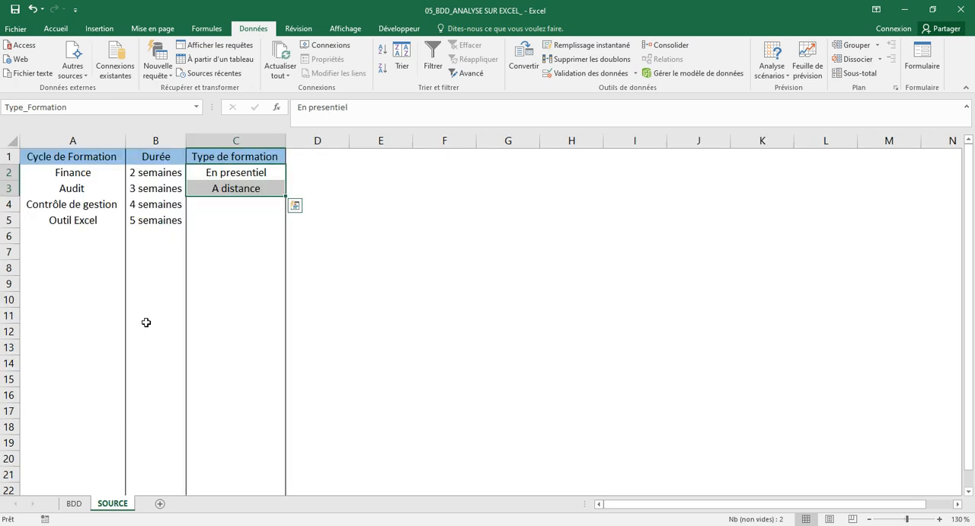
click(83, 231)
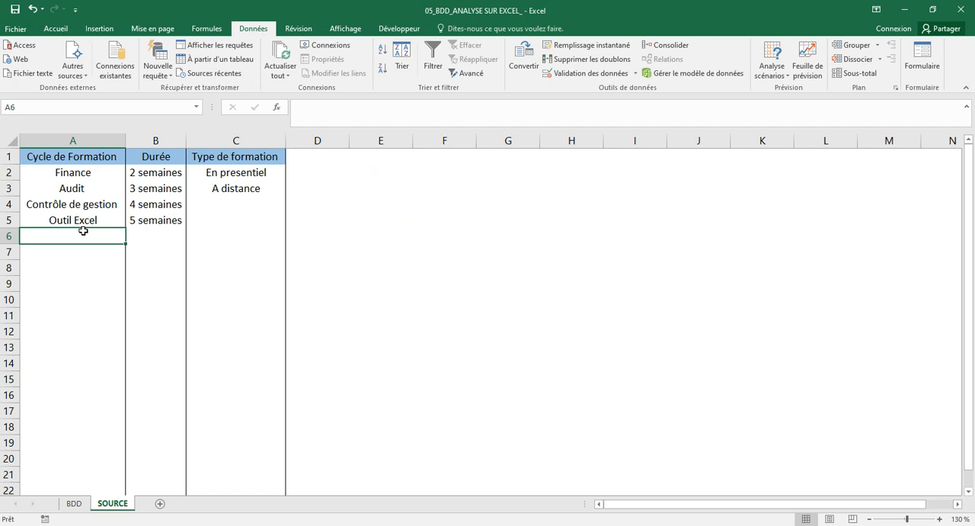
text(M)
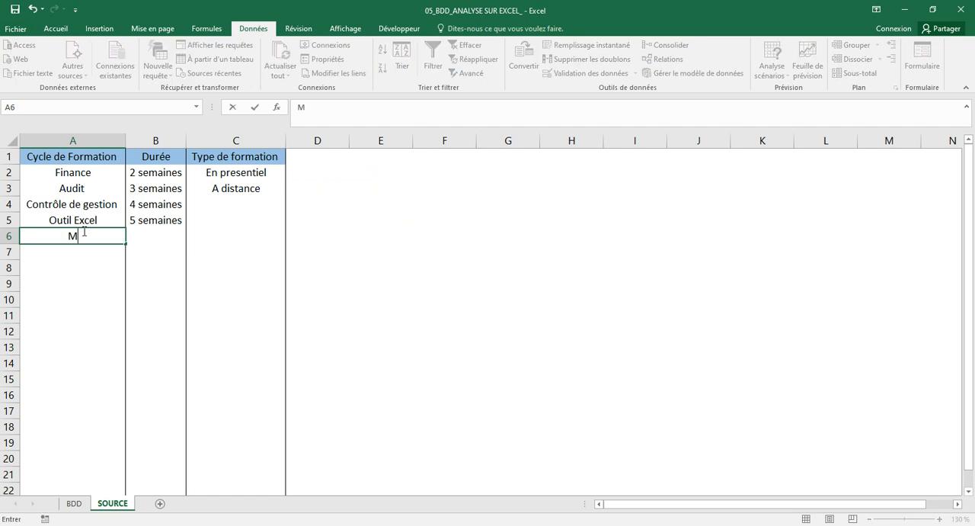
text(anagement)
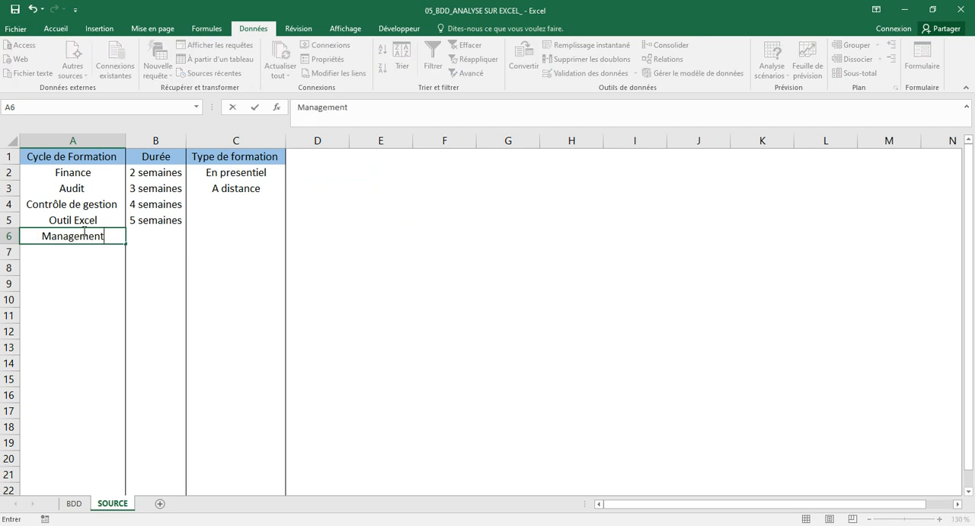
key(Return)
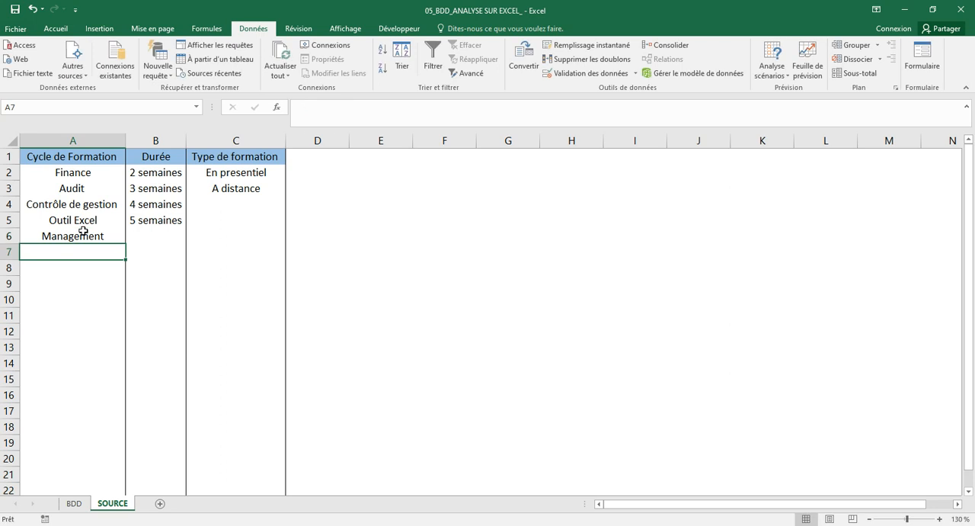
Check candidate 1's Cycle de Formation dropdown on the BDD sheet for the Management entry and compare it with the SOURCE list.
click(79, 506)
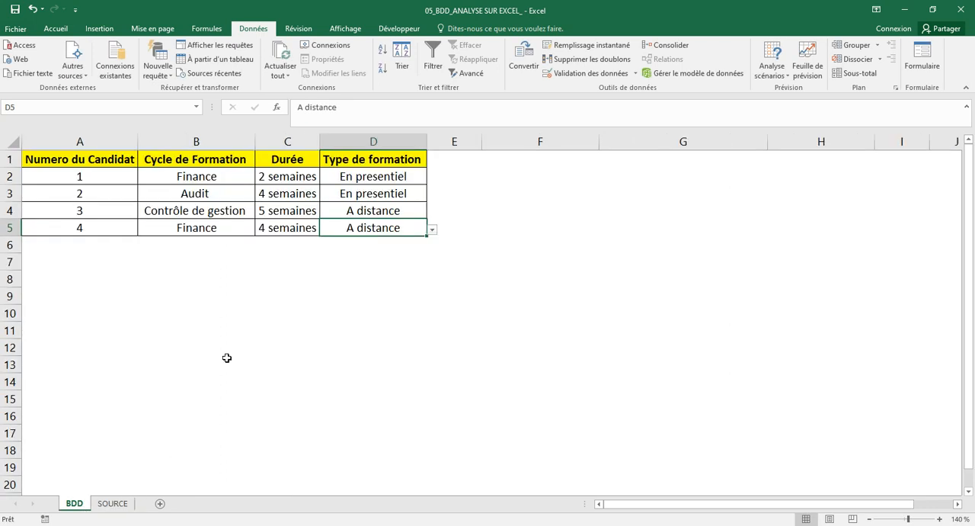
click(247, 177)
click(261, 177)
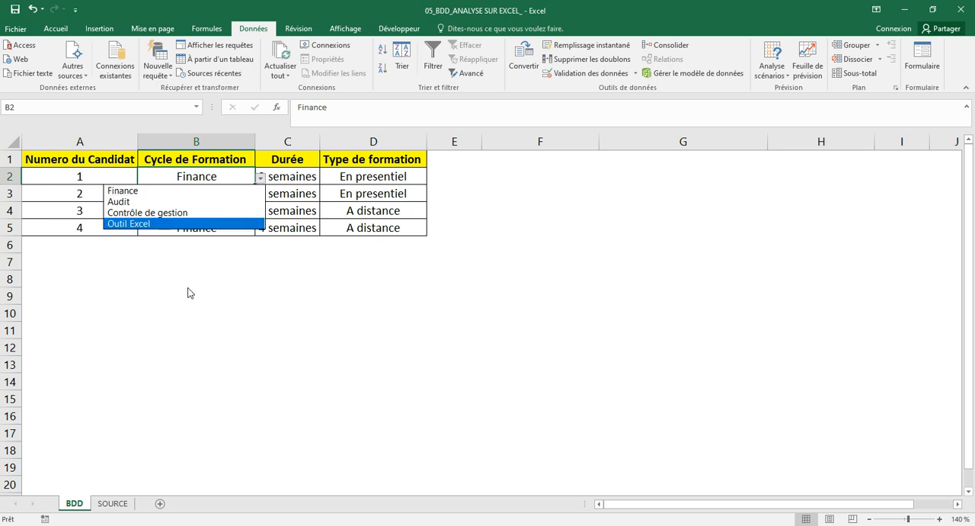
key(Escape)
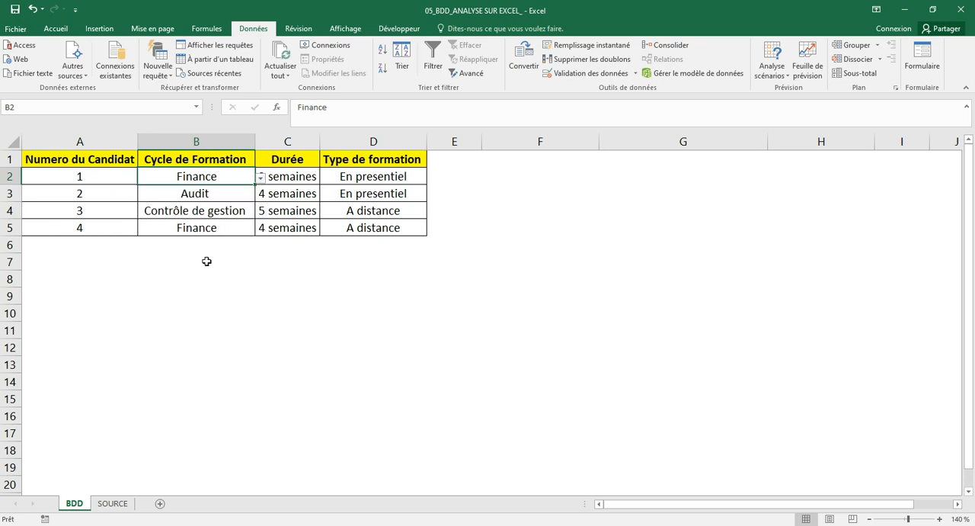
click(113, 504)
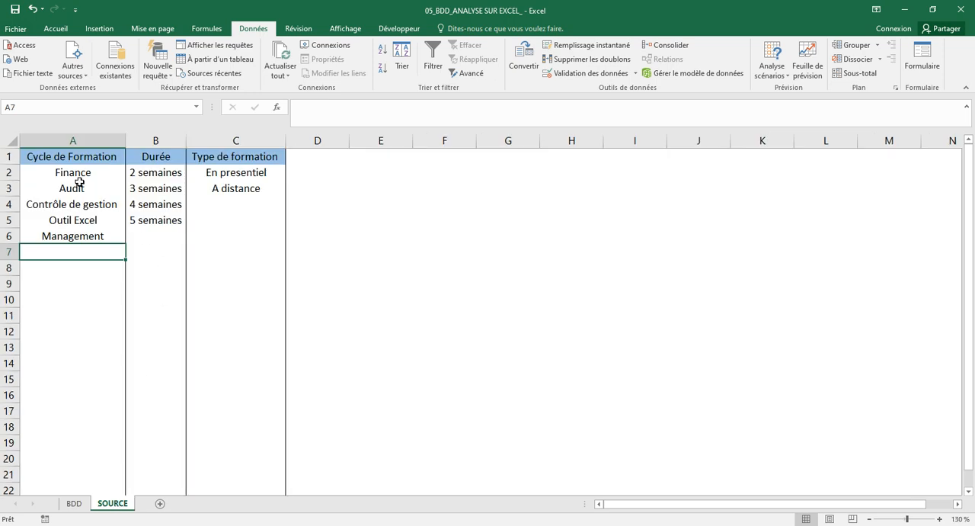
click(74, 504)
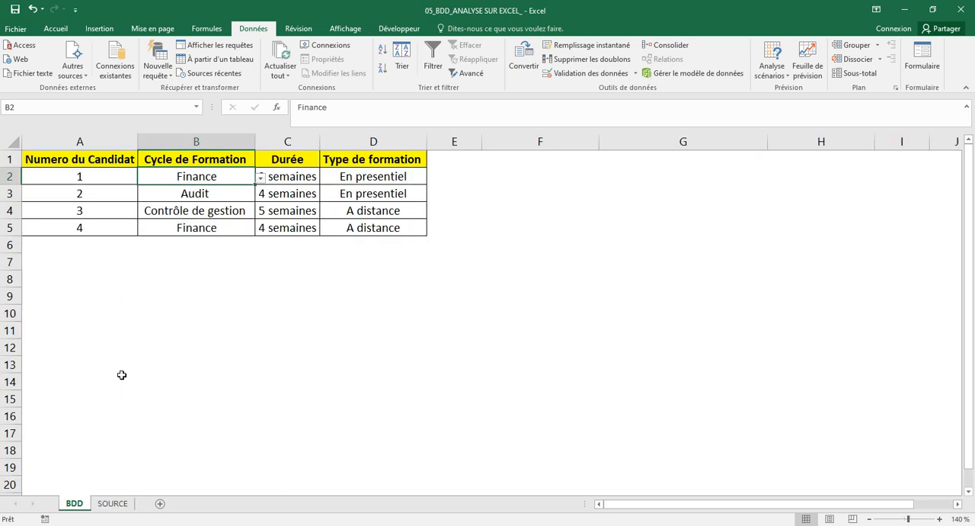
click(211, 193)
click(212, 212)
click(212, 225)
Delete the Management entry from cell A6 on the SOURCE sheet.
click(113, 504)
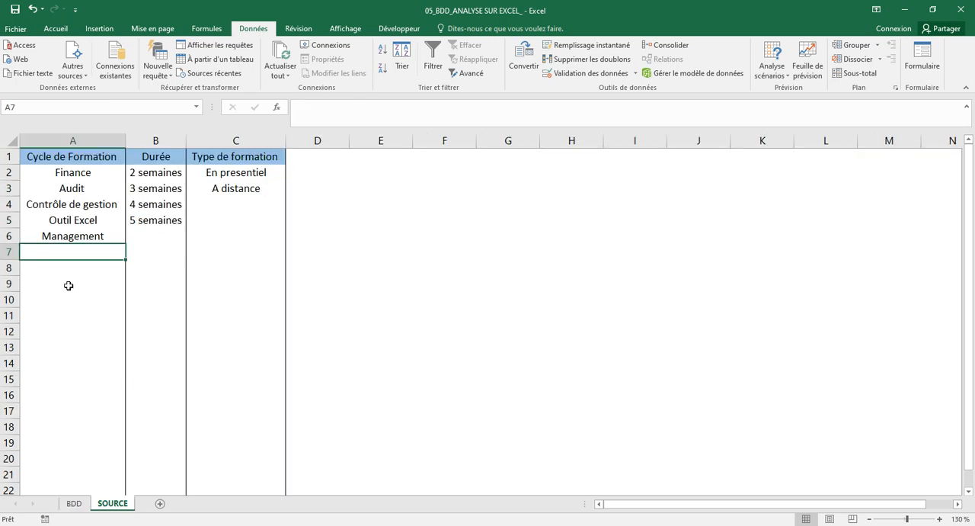
click(72, 238)
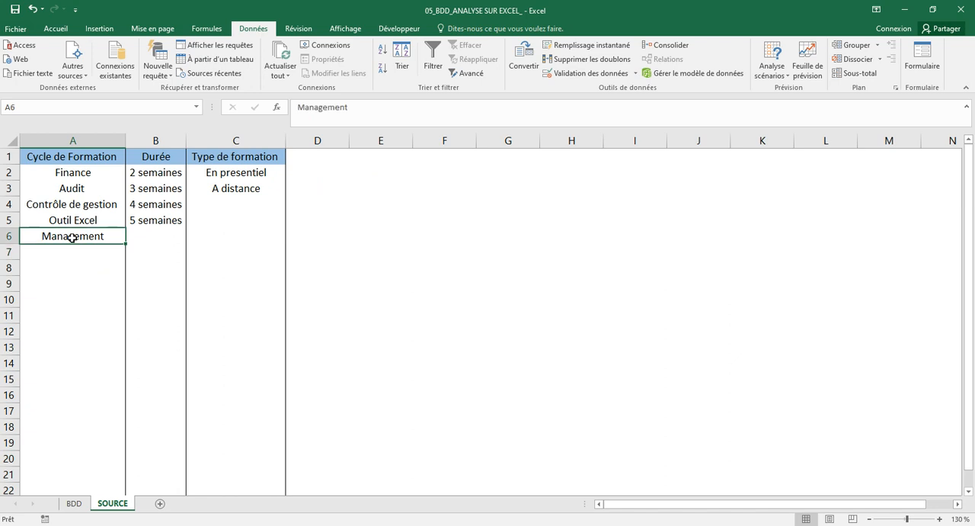
key(Down)
key(Down)
key(Down)
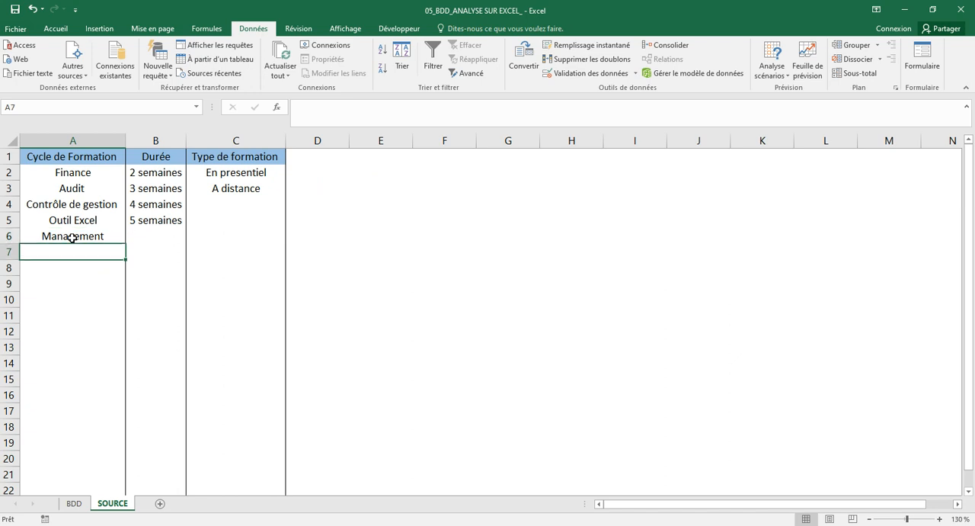
key(Up)
key(Up)
key(Up)
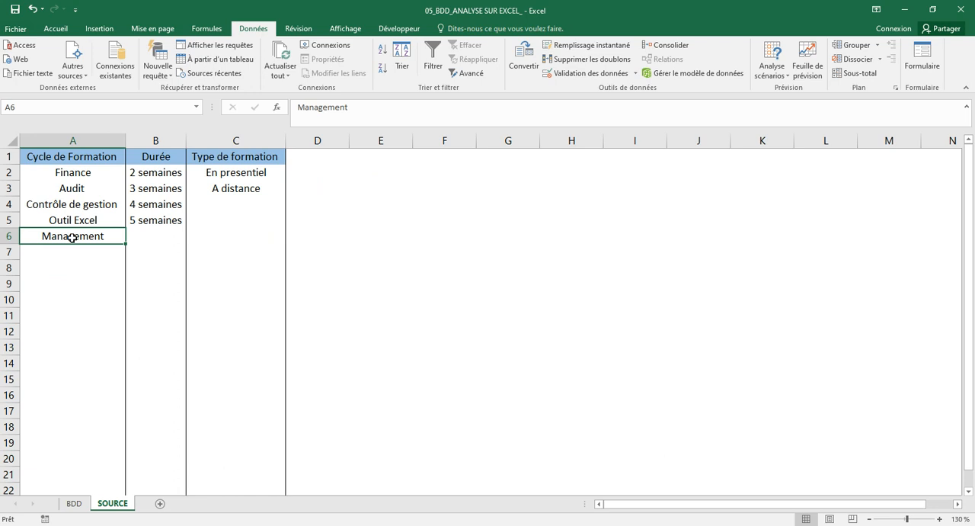
key(Delete)
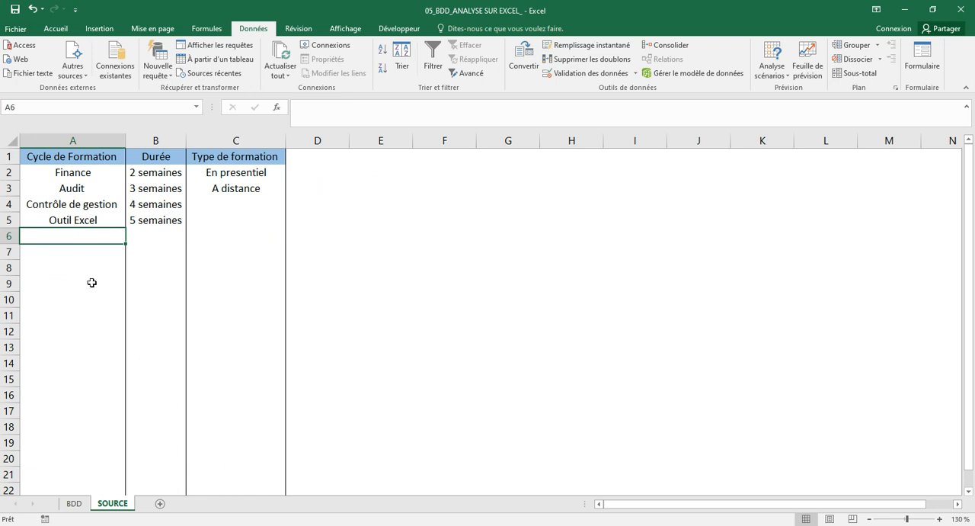
Redefine the Cycle_formation name as =DECALER(SOURCE!$A$2;0;0;NBVAL(SOURCE!$A:$A)-1) so the range follows the entries in column A.
click(102, 221)
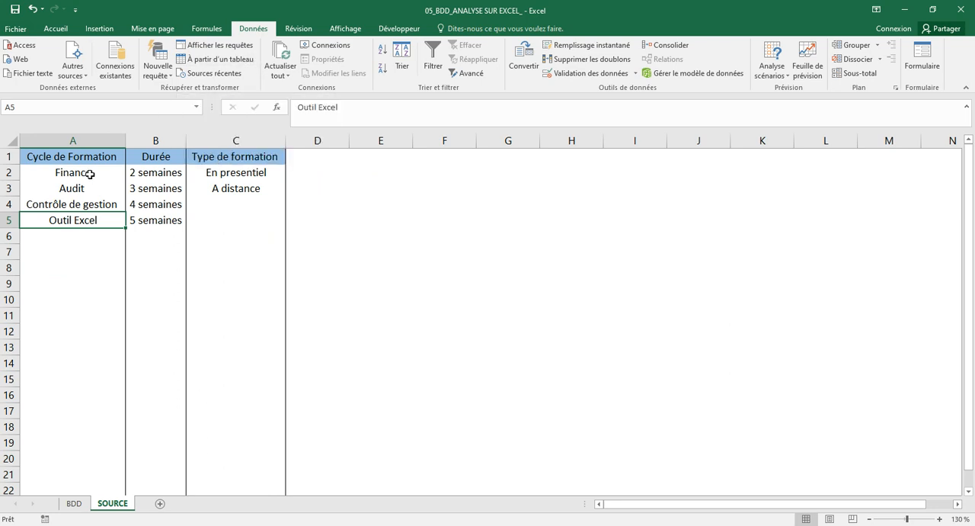
drag(90, 174, 81, 221)
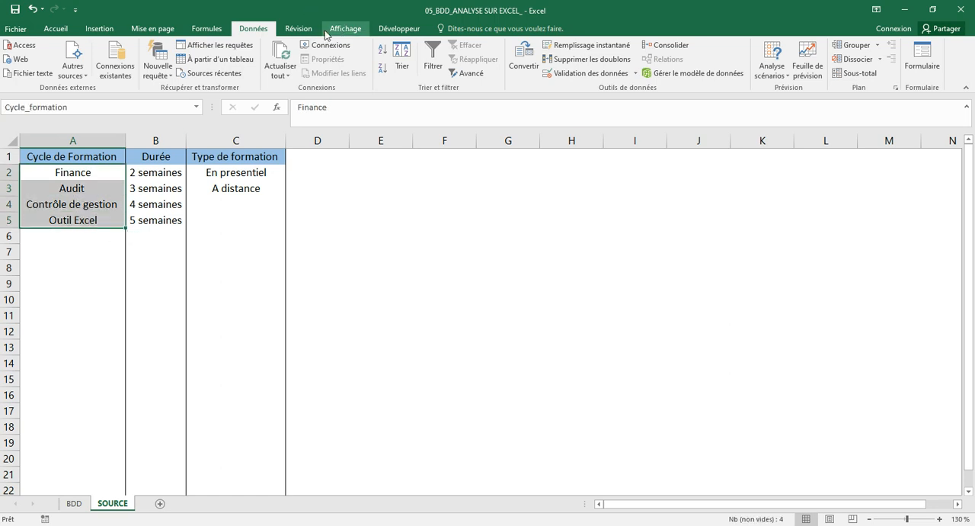
click(207, 29)
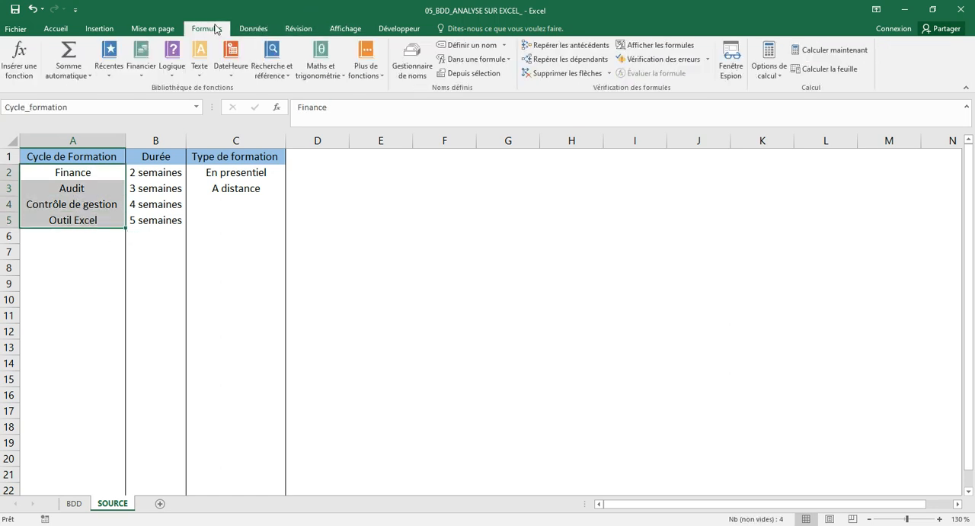
click(416, 72)
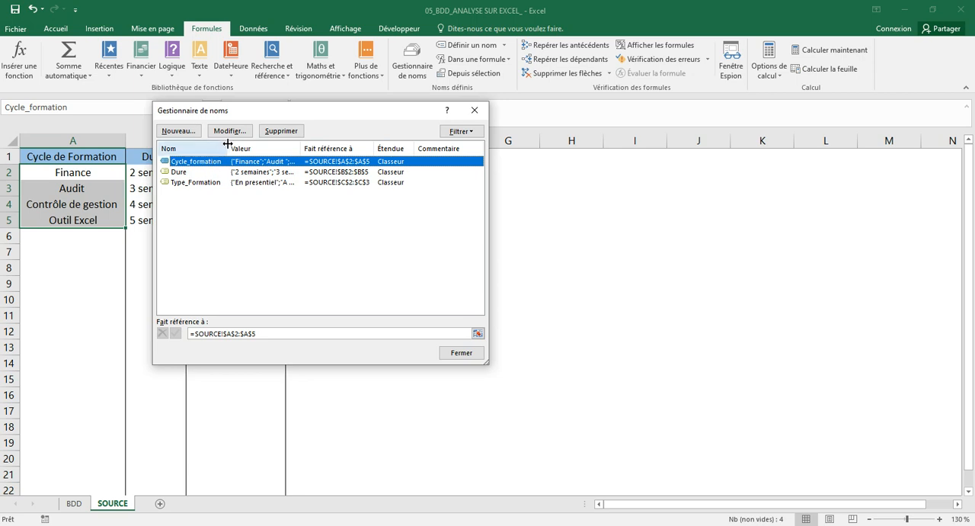
click(276, 333)
key(BackSpace)
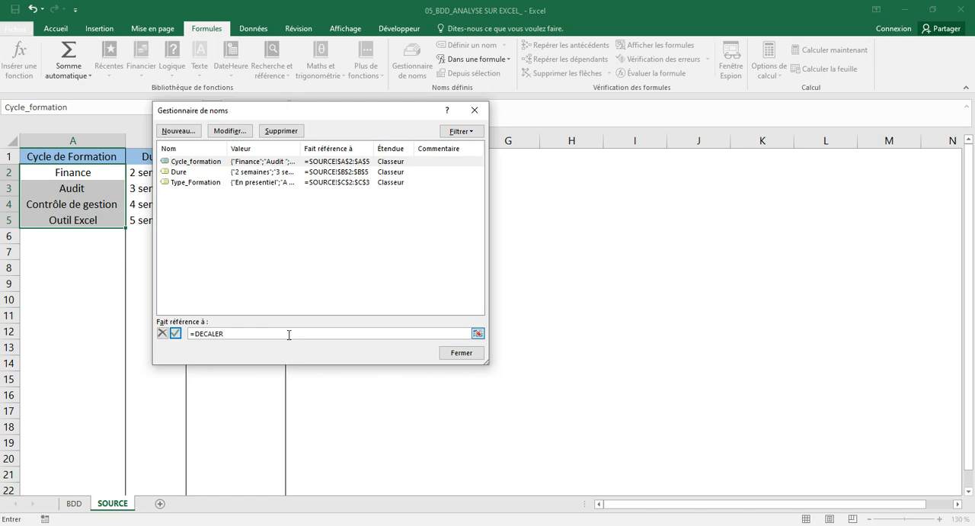
click(77, 173)
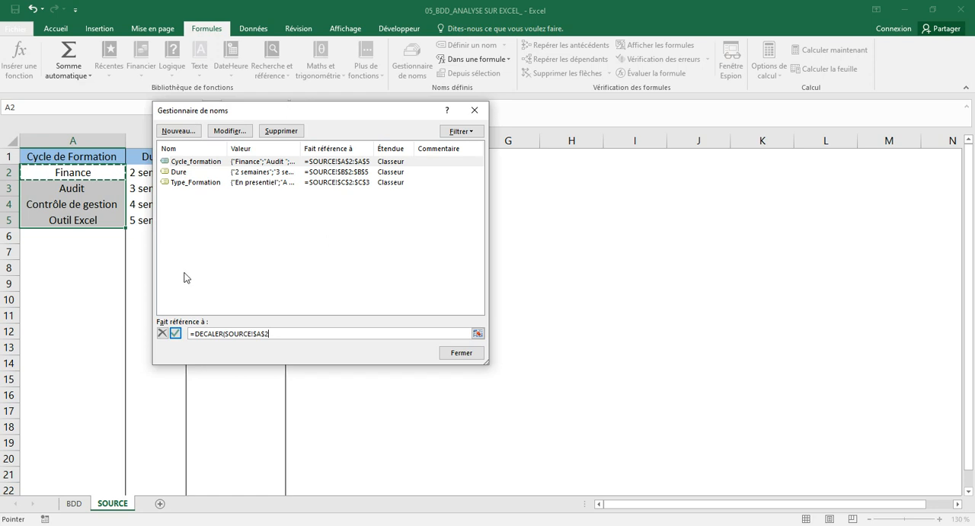
text(;0;0;NBVAL)
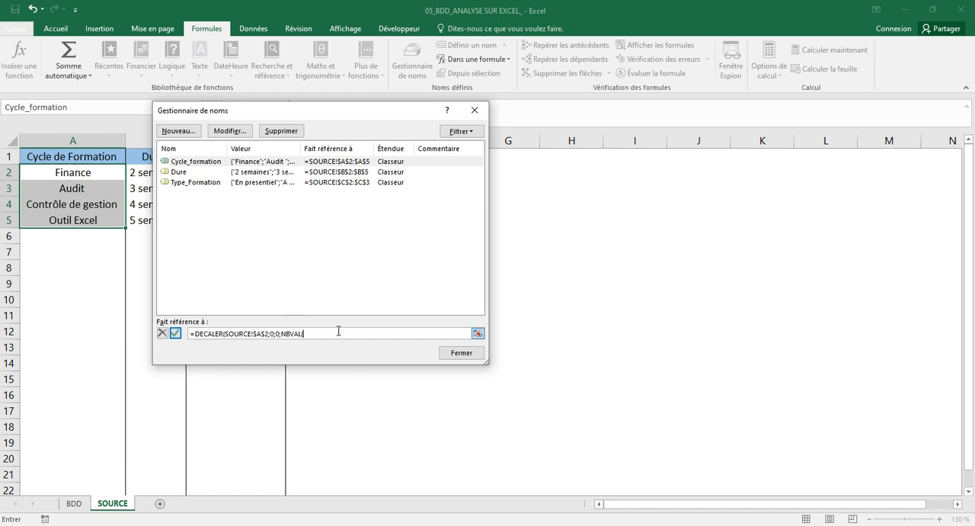
text(()
click(95, 138)
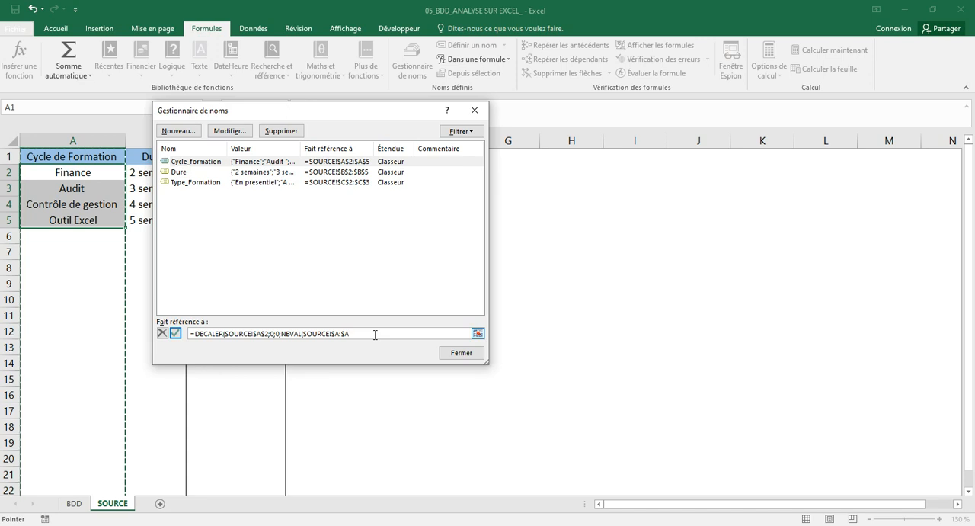
text()-1)
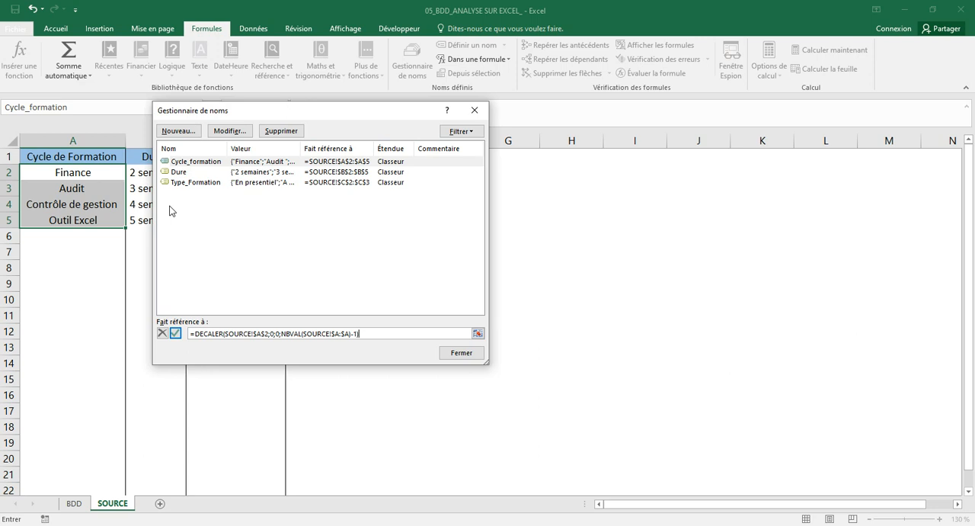
click(175, 333)
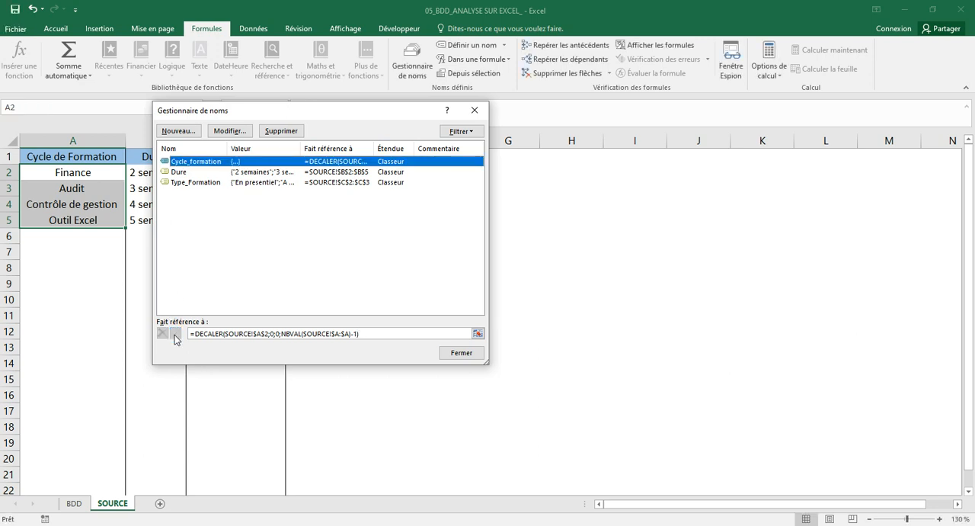
click(462, 353)
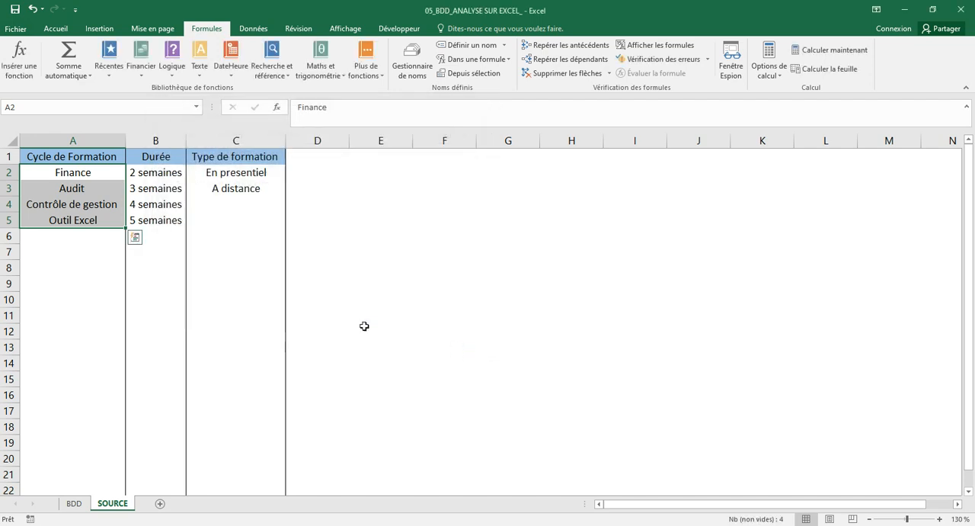
Add Management below Outil Excel in cell A6 of the SOURCE sheet.
click(86, 234)
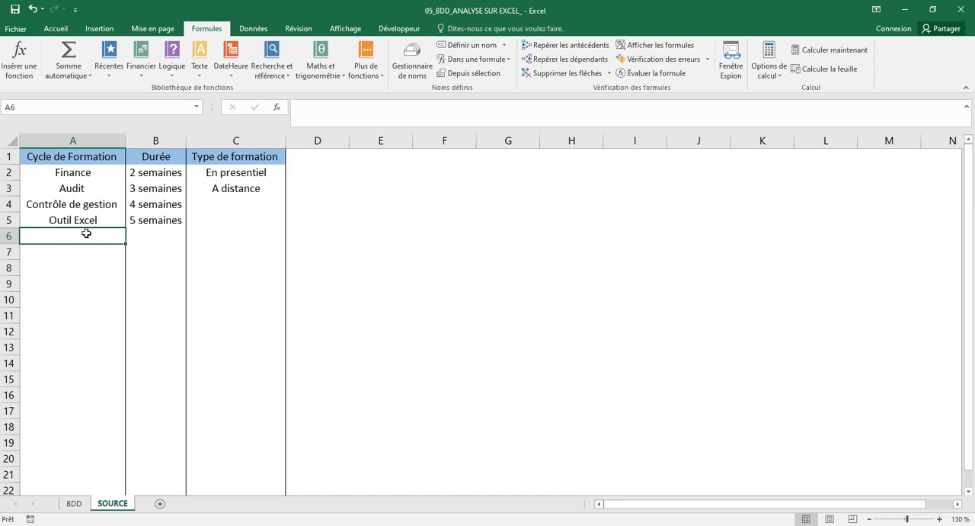
text(Managem)
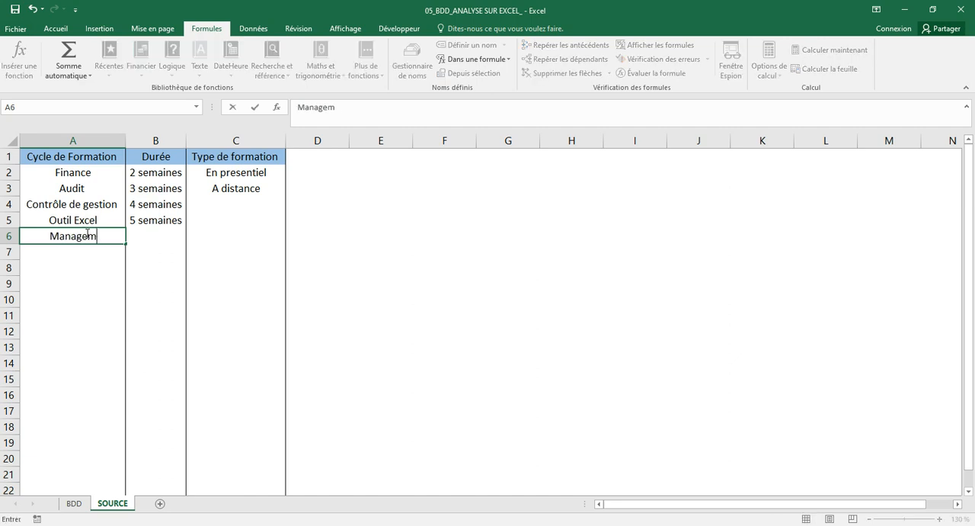
text(ent)
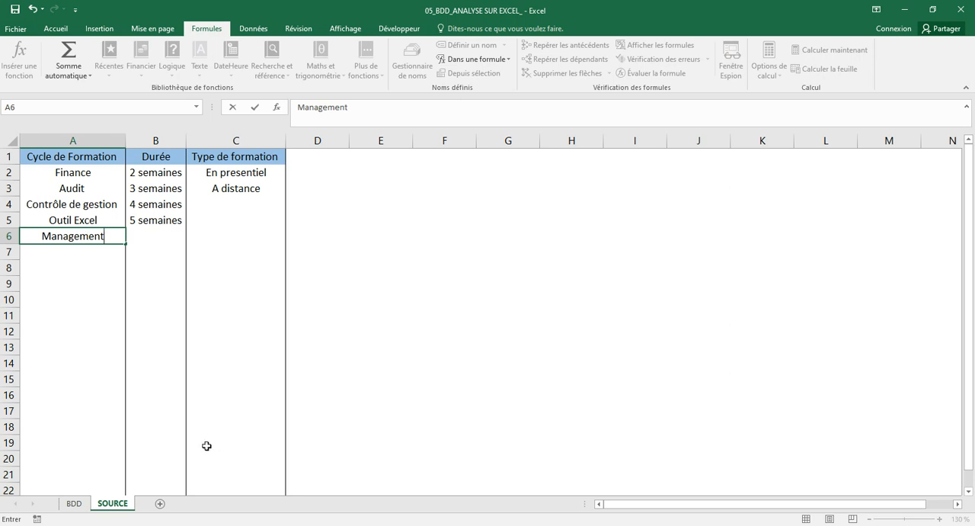
Choose Management from candidate 1's Cycle de Formation dropdown on the BDD sheet.
click(79, 506)
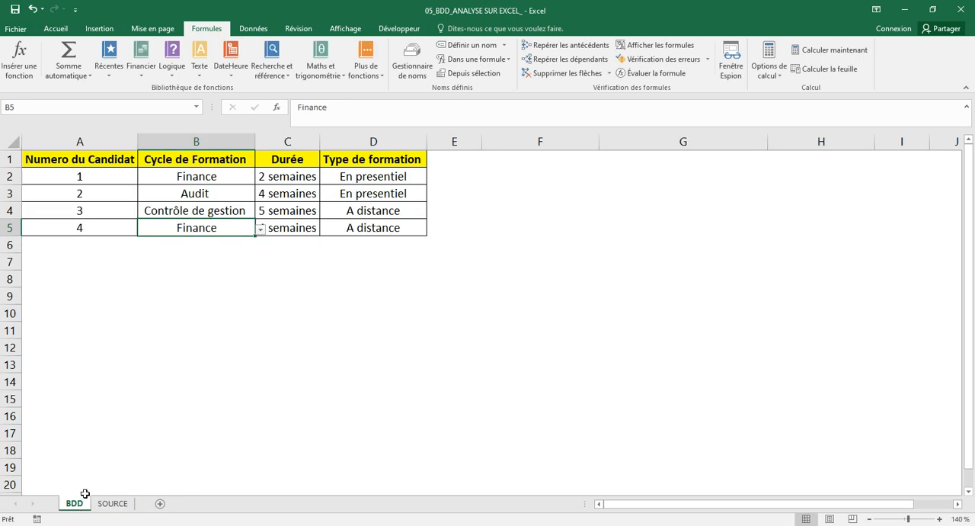
click(221, 178)
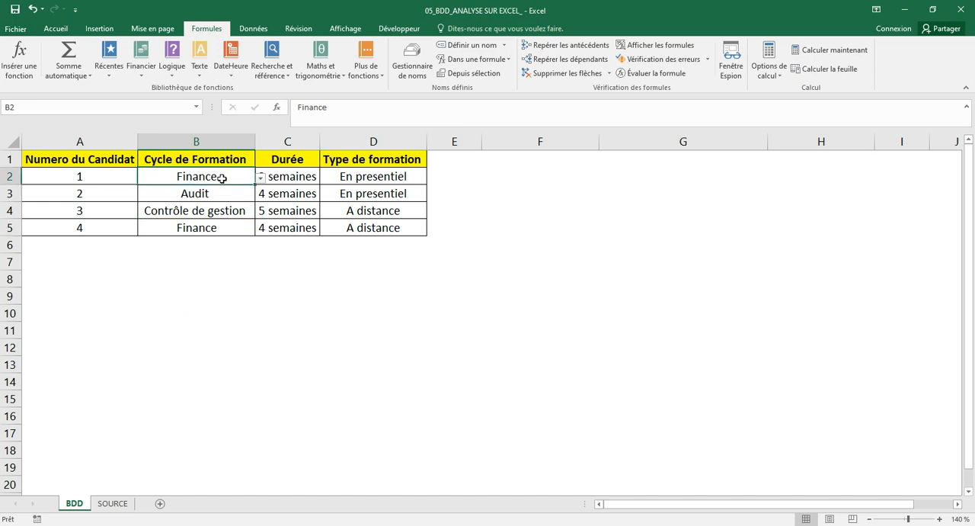
click(260, 179)
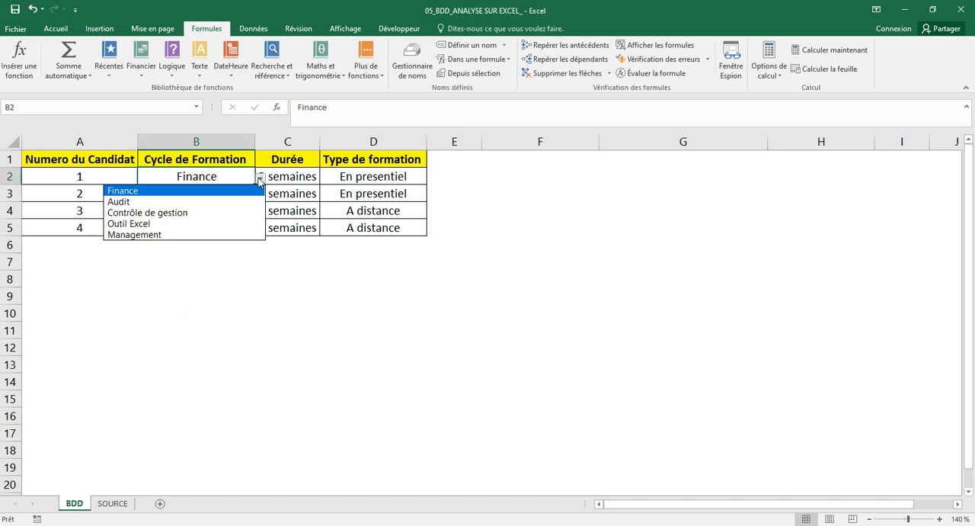
click(202, 236)
Check candidate 2's Cycle de Formation dropdown for the Management entry.
click(212, 192)
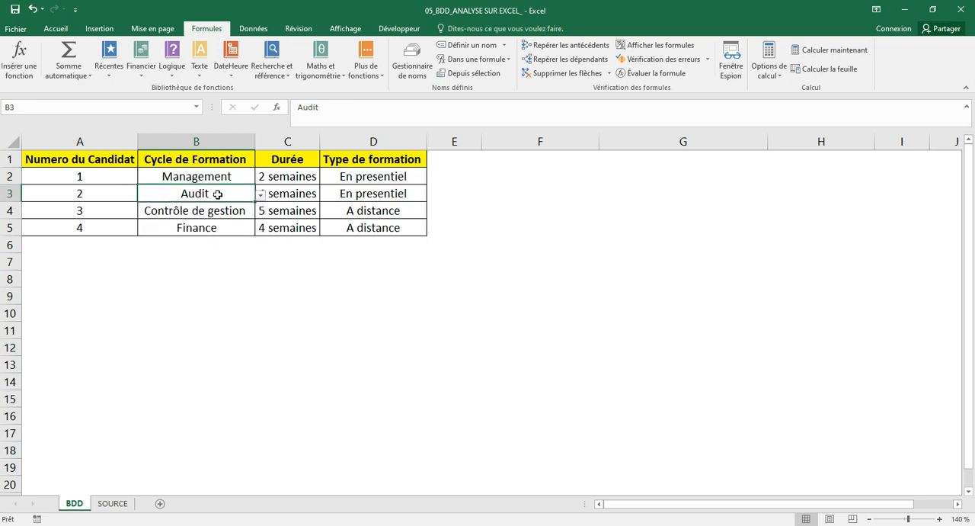
click(260, 195)
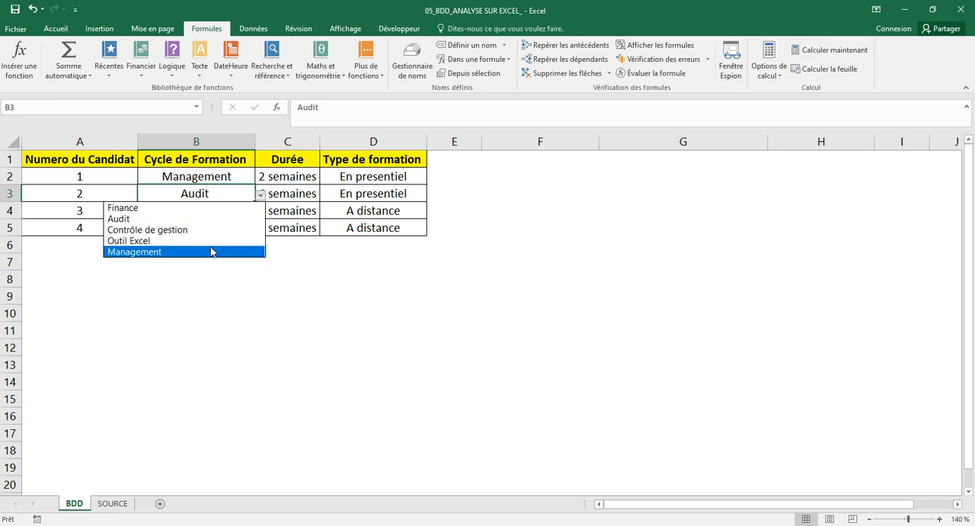
click(214, 195)
Set the Cycle de Formation to Outil Excel for candidate 3 and to Management for candidate 4 from their dropdowns.
click(214, 207)
click(259, 211)
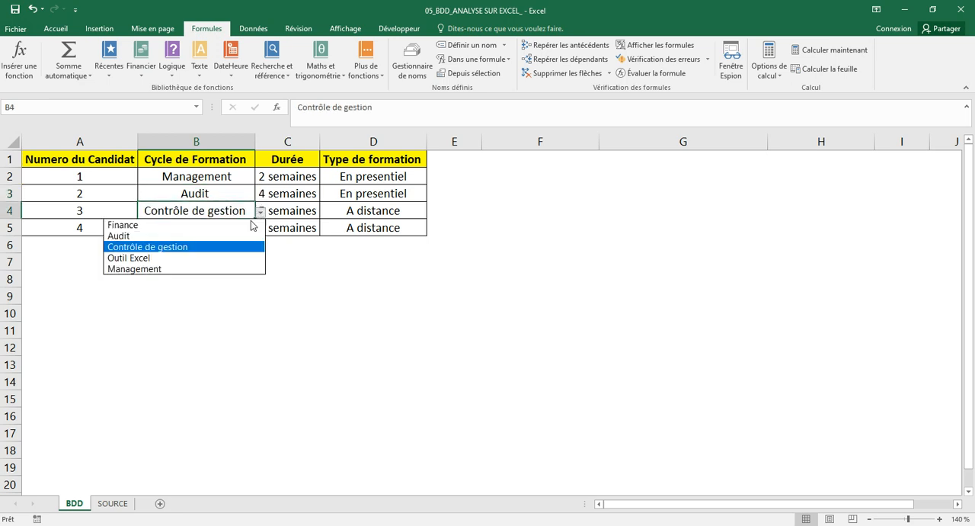
click(214, 259)
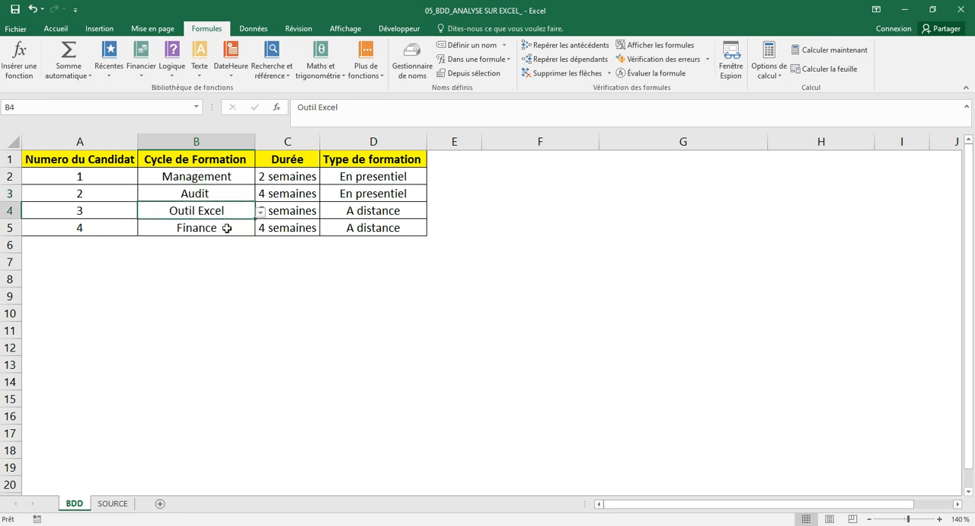
click(225, 224)
click(260, 230)
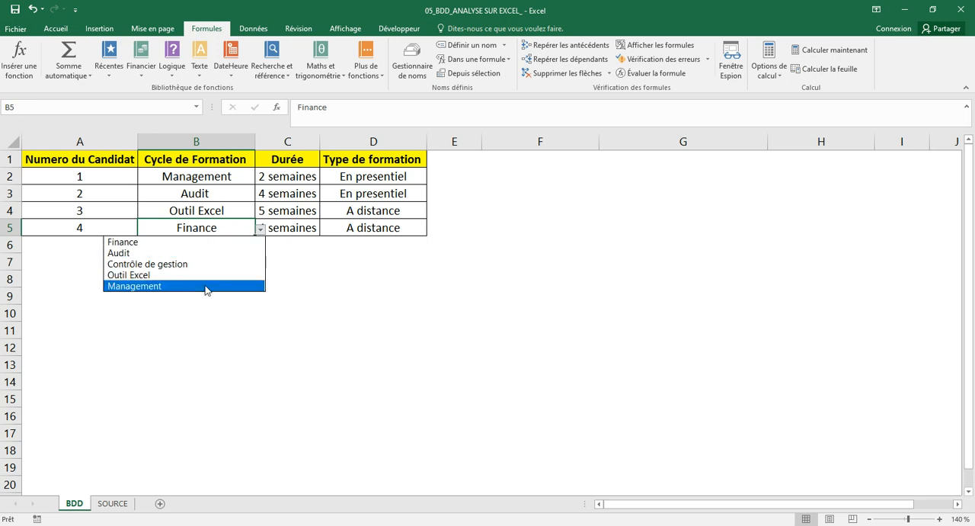
click(206, 286)
click(277, 261)
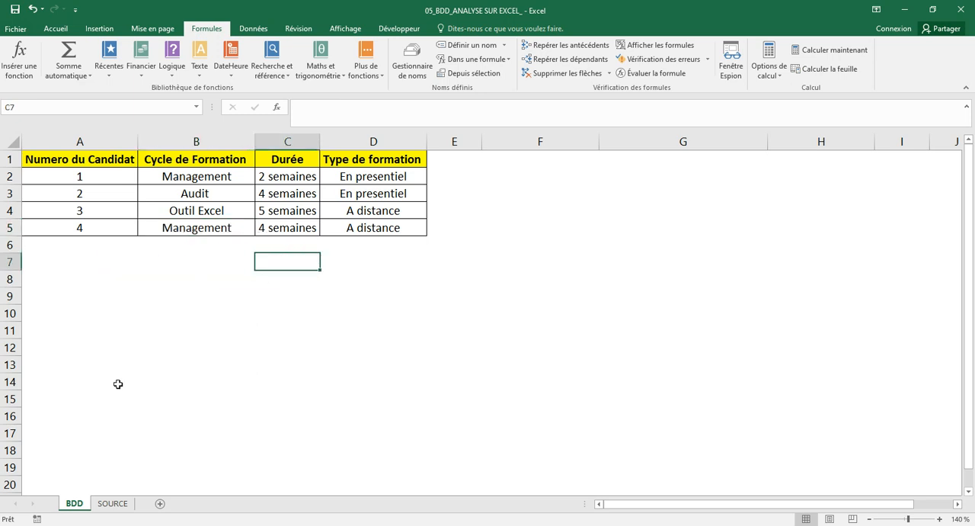
Open the definition of the Dure name on the SOURCE sheet and clear its reference down to the equals sign.
click(109, 504)
drag(160, 174, 172, 221)
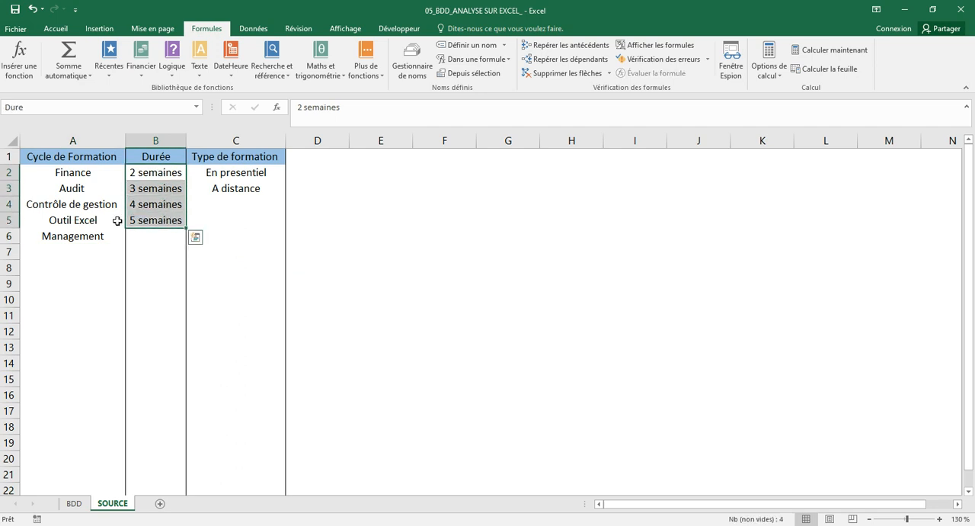
click(412, 66)
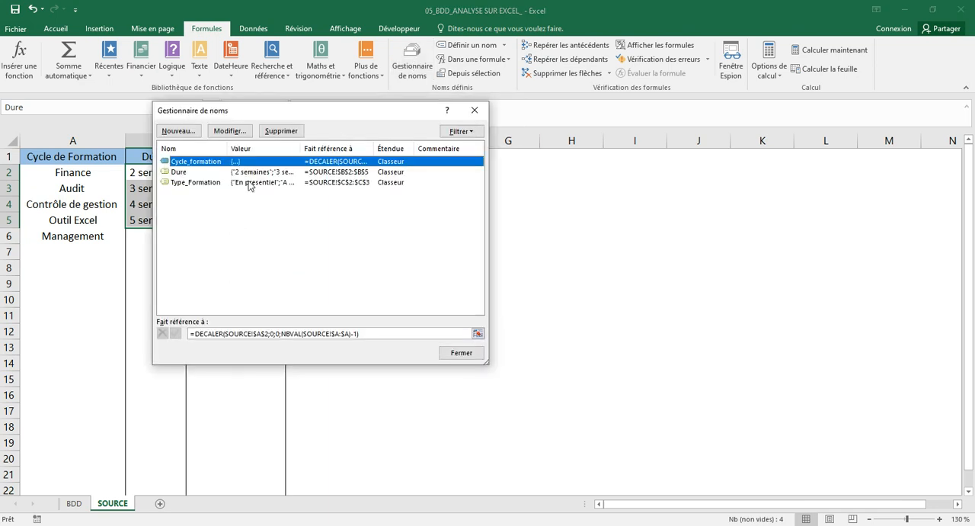
click(210, 174)
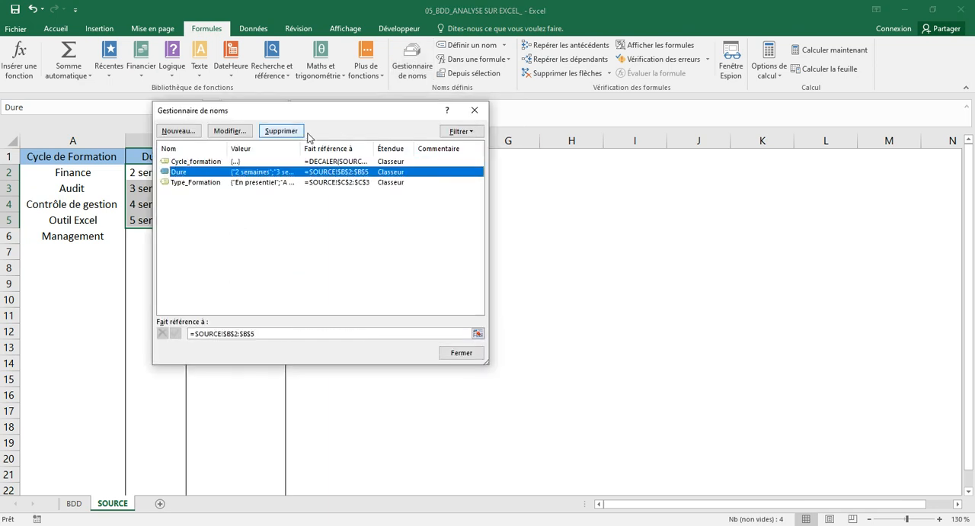
drag(342, 118, 471, 124)
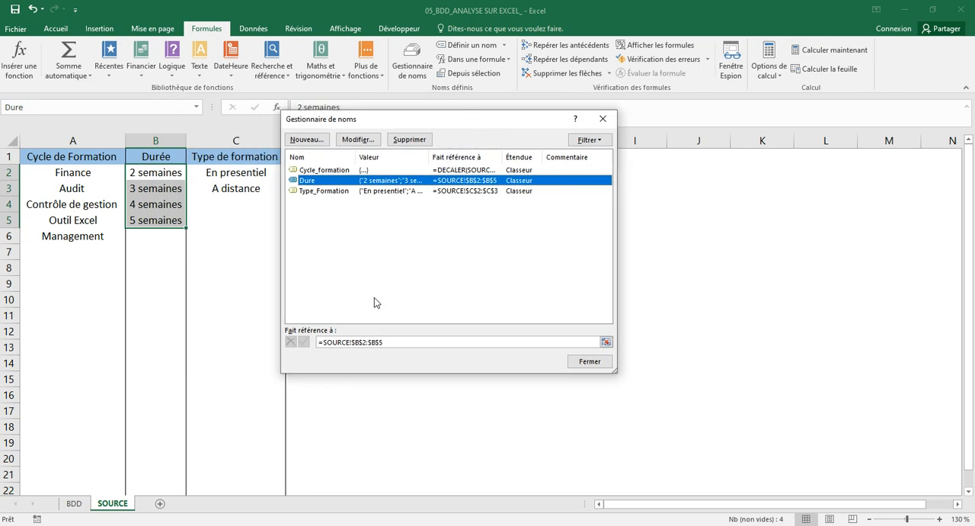
click(389, 341)
key(BackSpace)
key(BackSpace)
key(BackSpace)
key(BackSpace)
key(BackSpace)
key(BackSpace)
key(BackSpace)
key(BackSpace)
key(BackSpace)
key(BackSpace)
key(BackSpace)
key(BackSpace)
key(BackSpace)
key(BackSpace)
key(BackSpace)
key(BackSpace)
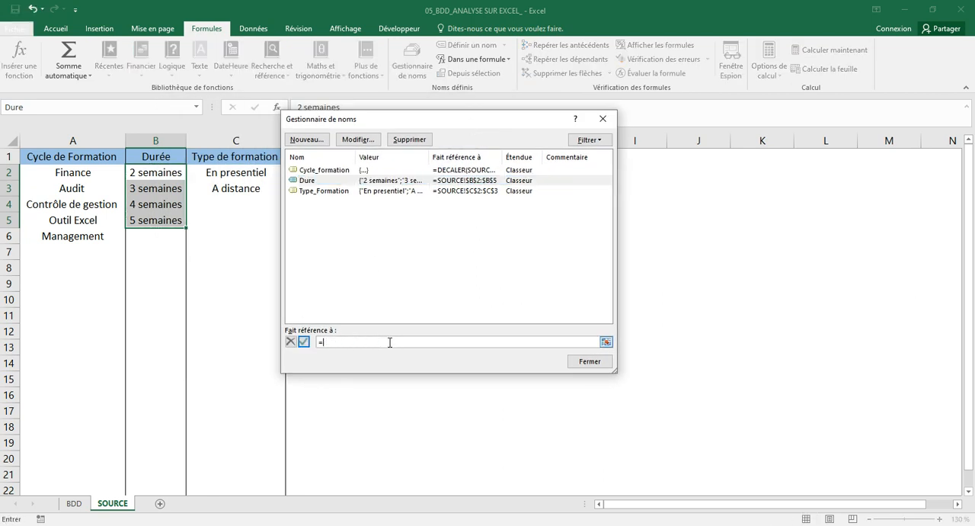
Start the Dure reference with a DECALER function based on SOURCE!$B$2, with row and column offsets of 0.
text(DECALER)
text(()
click(166, 173)
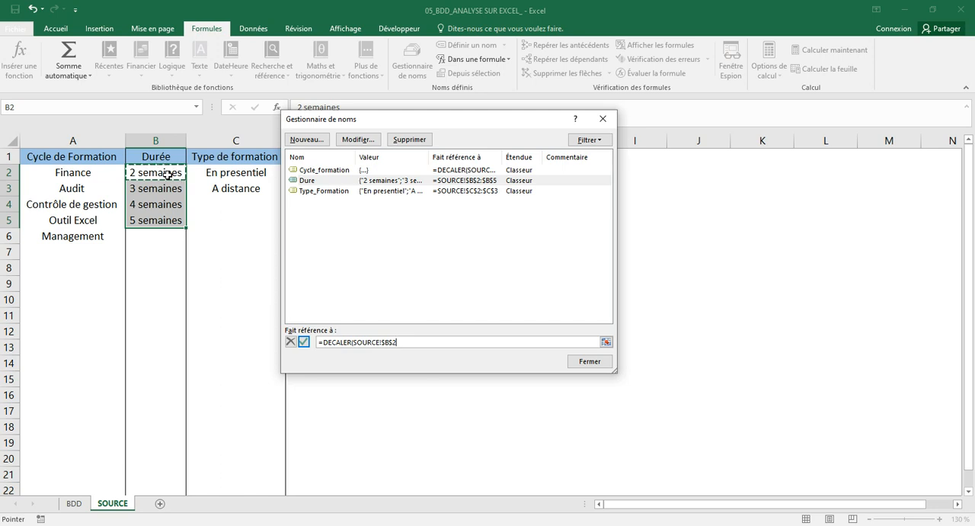
text(;0;0)
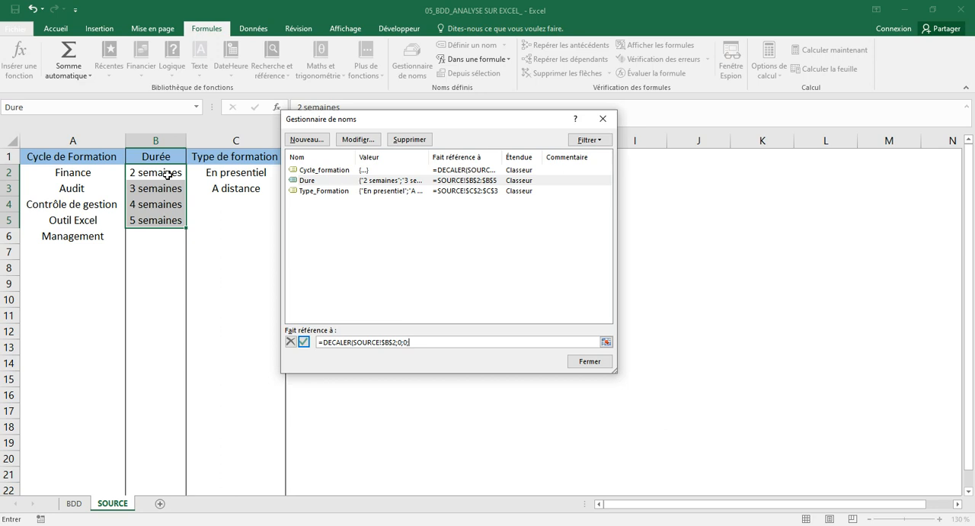
text(;NBVAL()
Complete the Dure formula with NBVAL(SOURCE!$B:$B)-1 as the DECALER height and save the definition.
click(174, 140)
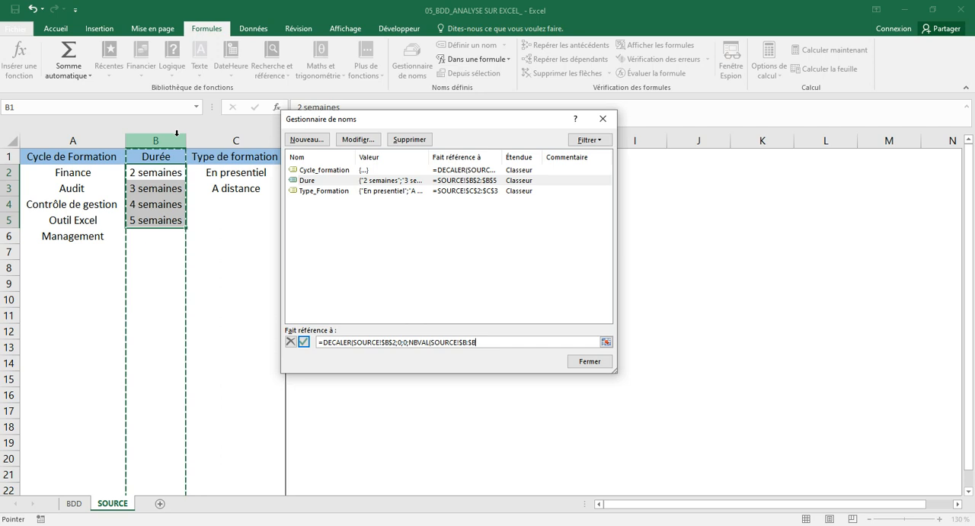
text())
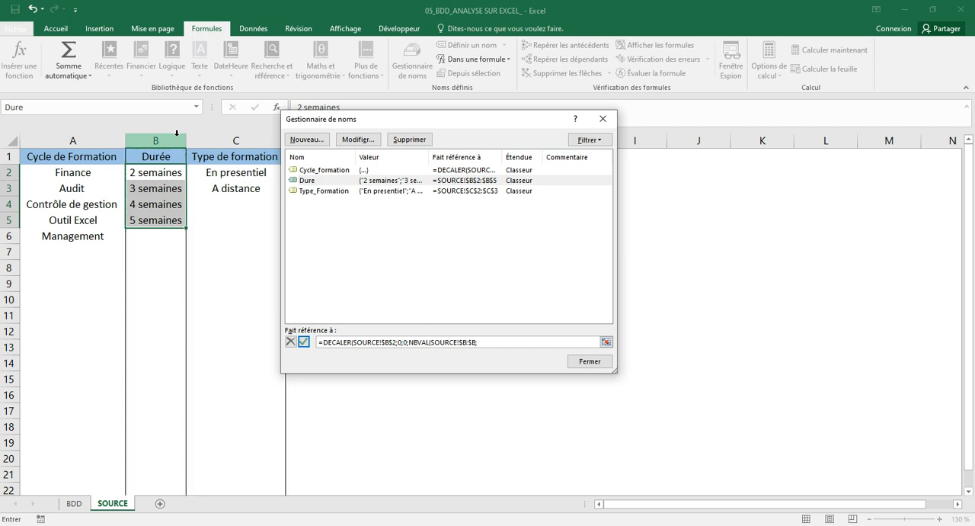
key(BackSpace)
text()-1)
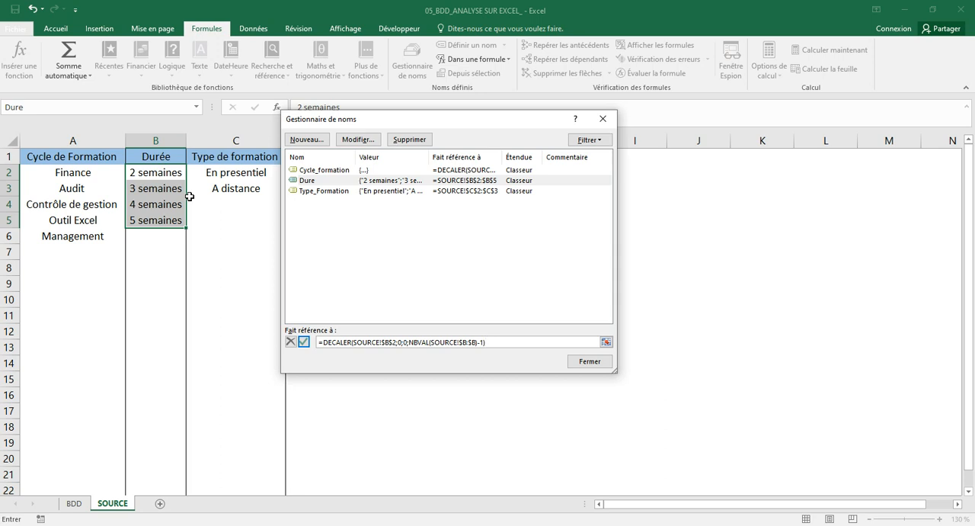
key(Return)
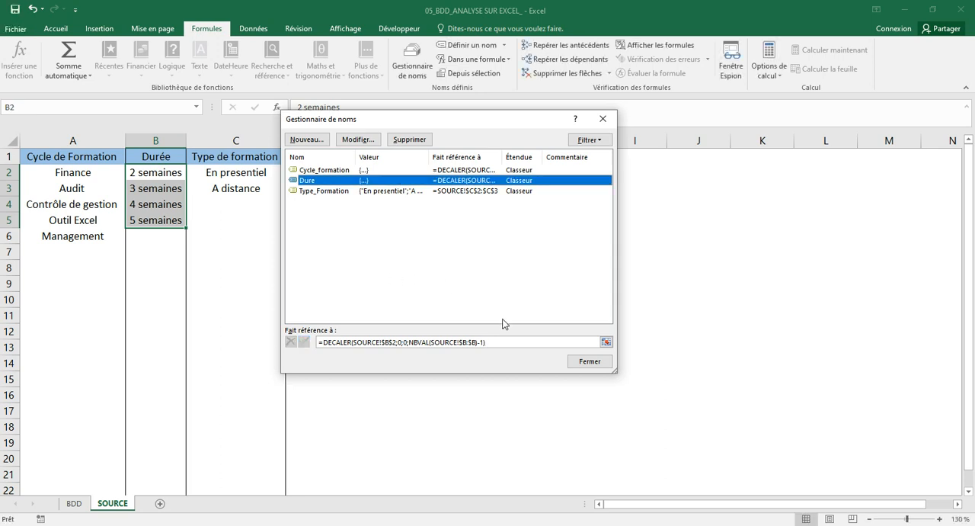
Close the name manager and add 6 semaines to the Durée list in cell B6 of the SOURCE sheet.
click(581, 364)
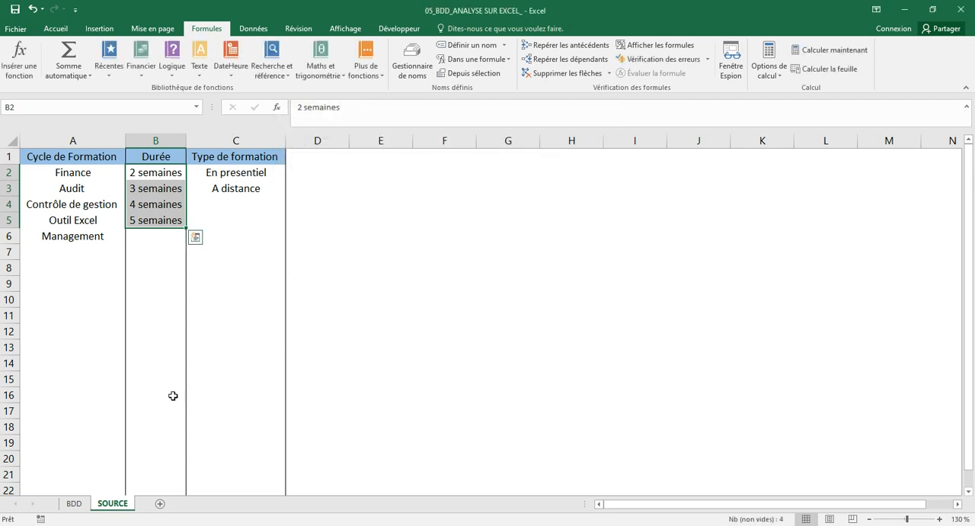
click(131, 283)
click(140, 237)
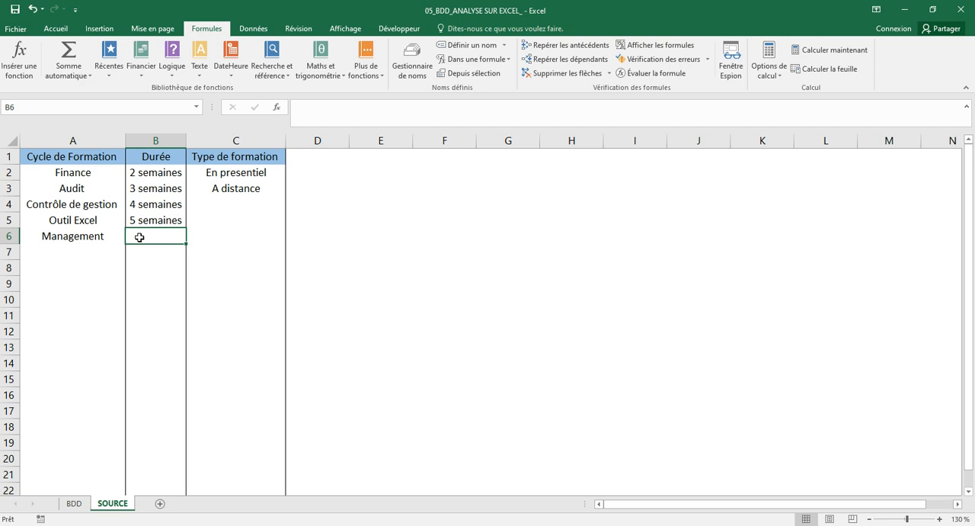
text(6)
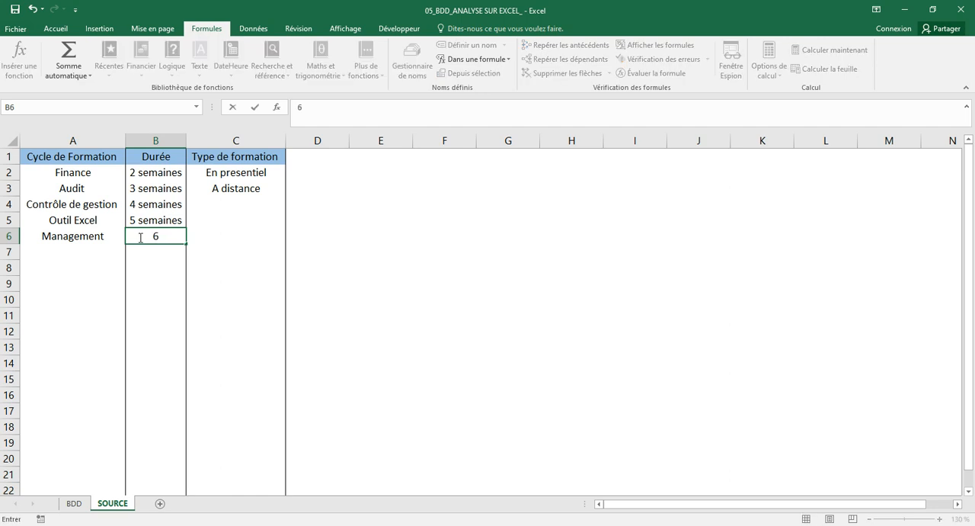
text( semaines)
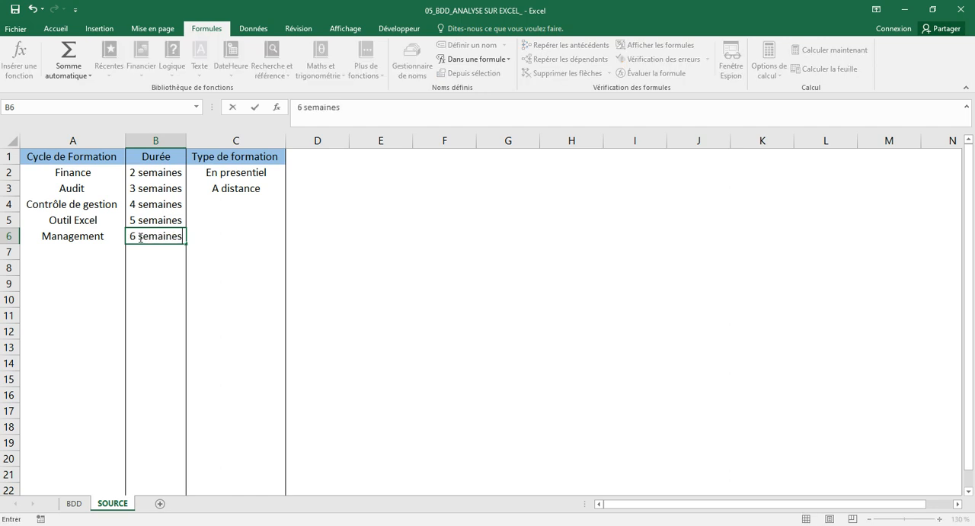
key(Return)
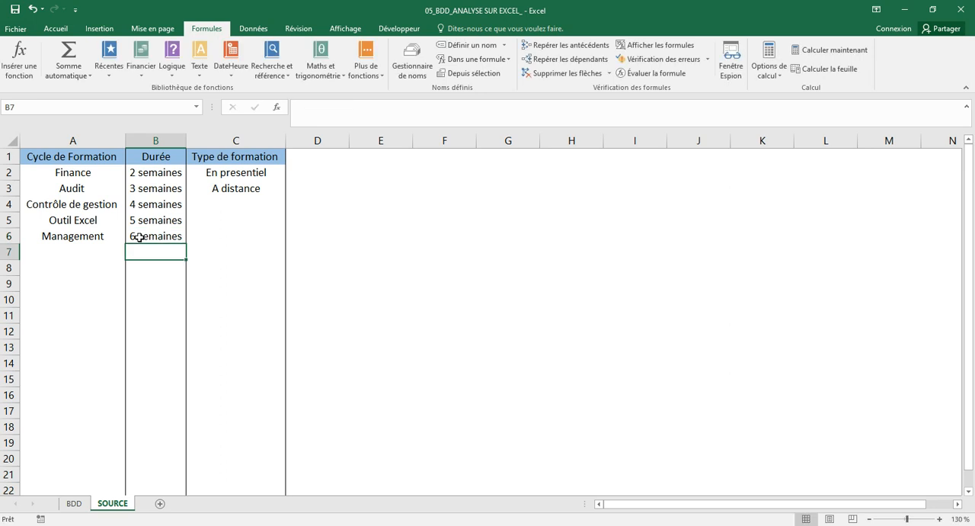
Set candidate 1's Durée on the BDD sheet to 6 semaines from its dropdown list.
click(76, 504)
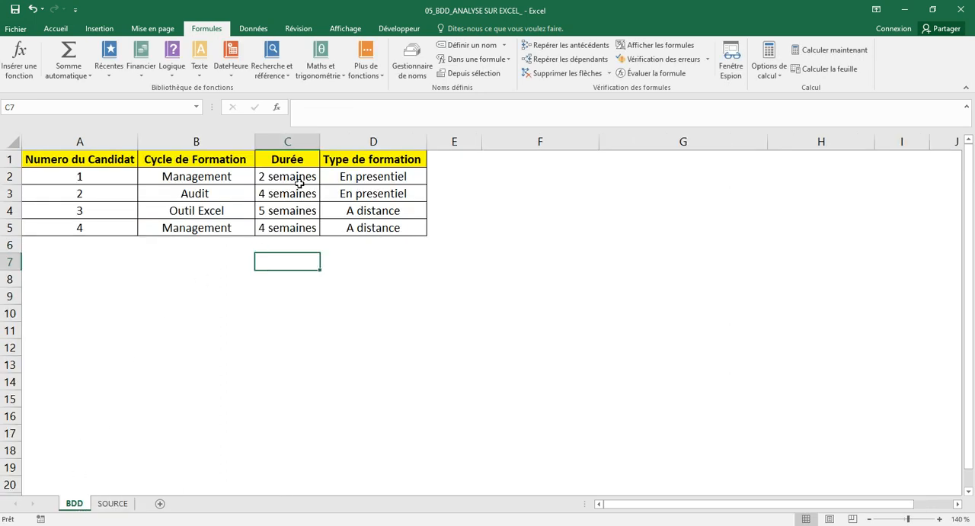
click(297, 182)
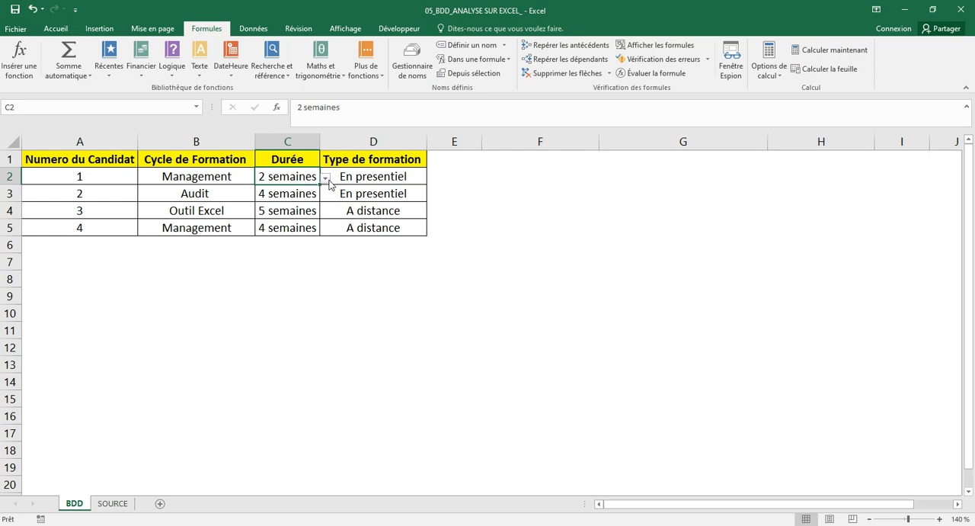
click(325, 178)
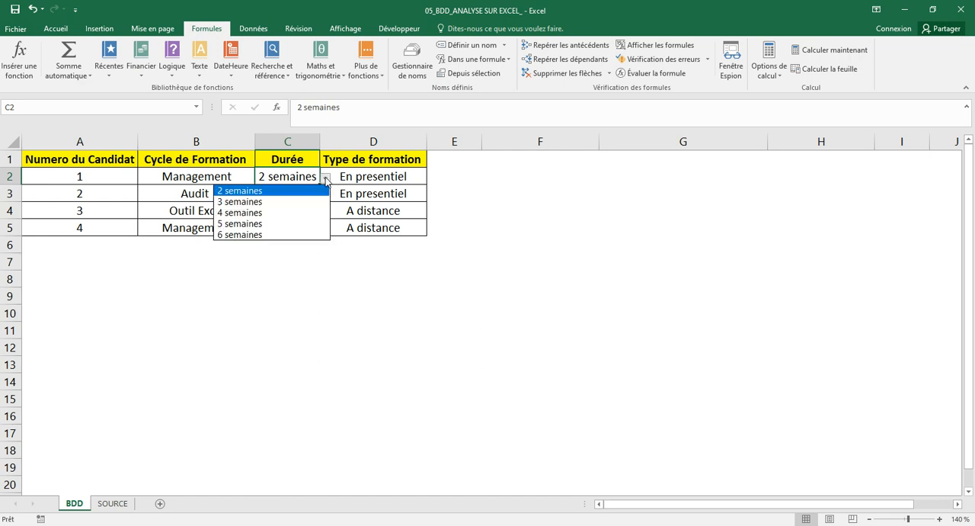
click(303, 235)
Check the Durée dropdown lists of candidates 2 and 4 for the added duration, keeping their current choices.
click(298, 194)
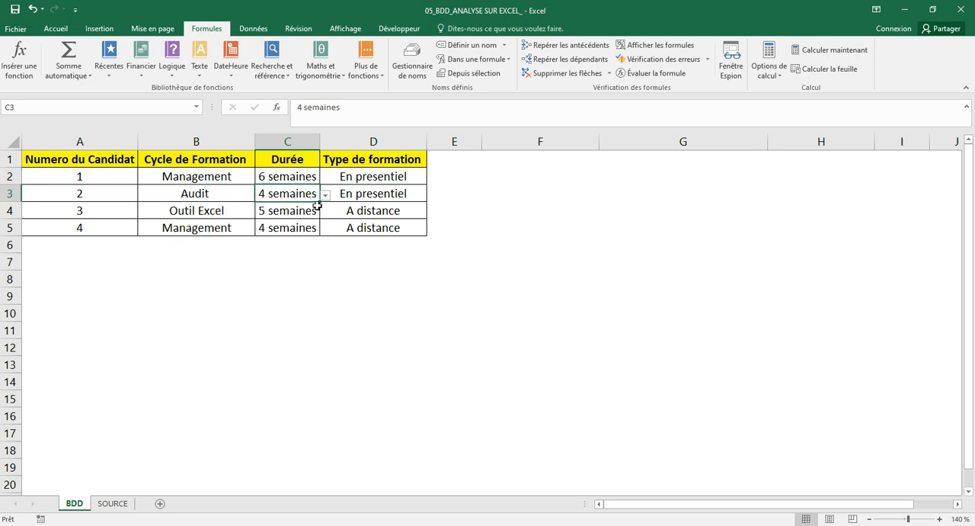
click(311, 212)
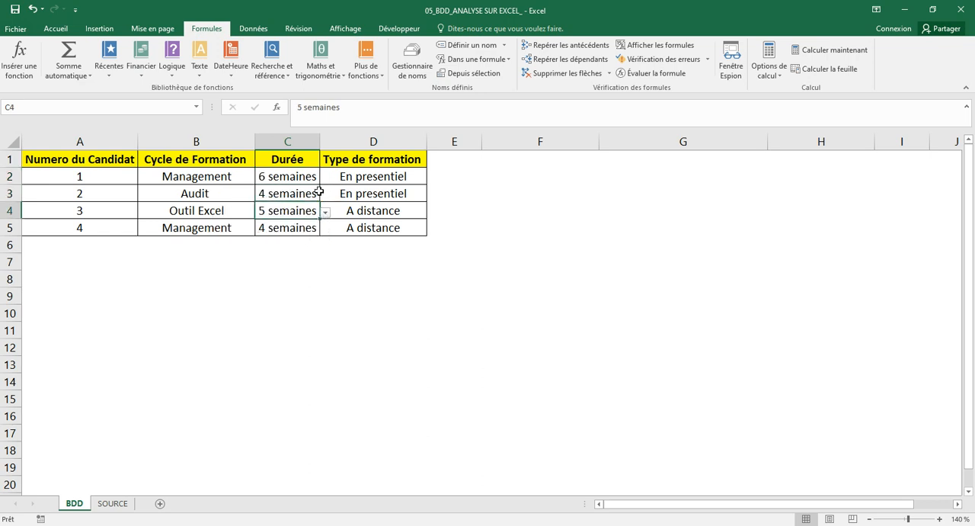
click(315, 195)
click(325, 196)
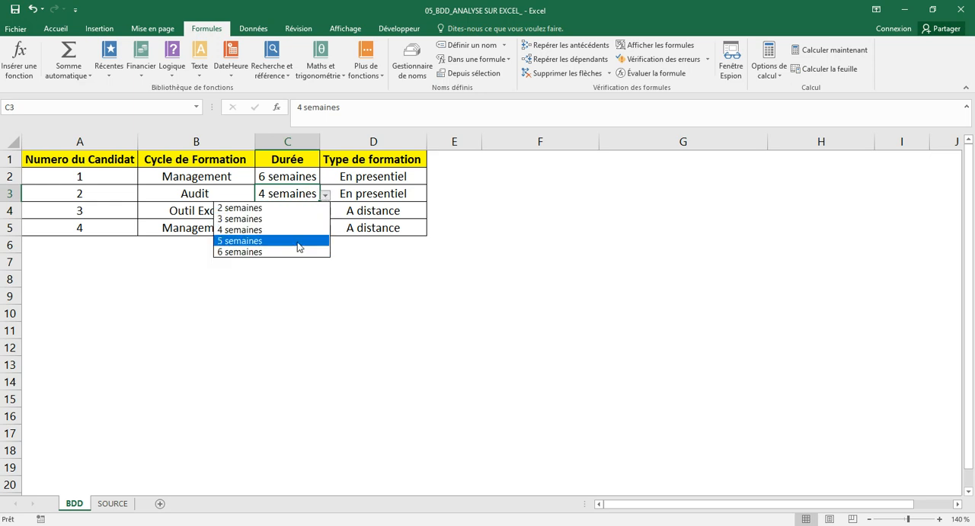
click(297, 197)
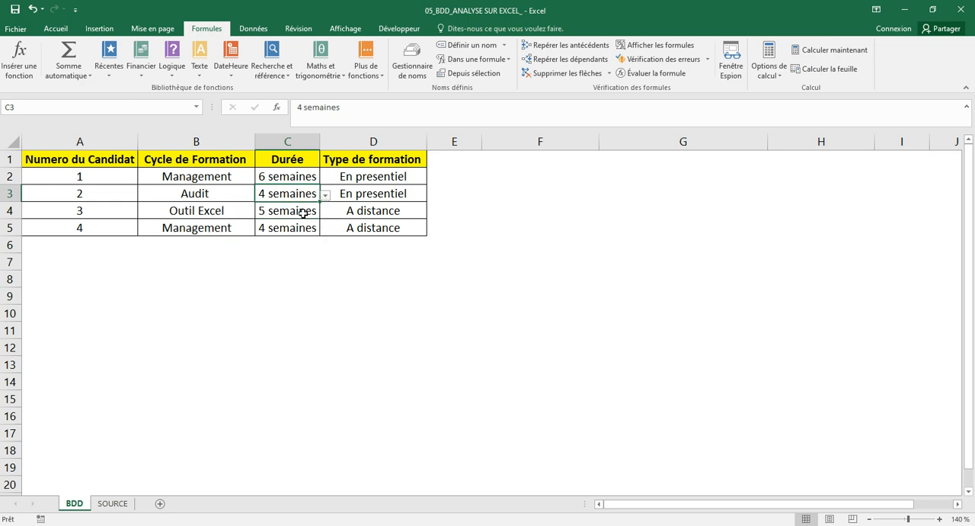
click(314, 214)
click(315, 227)
click(325, 230)
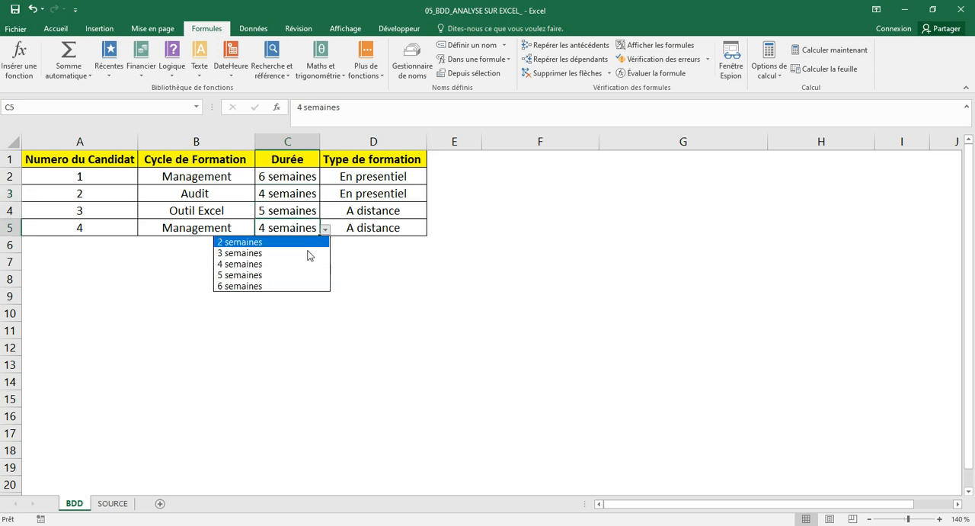
click(381, 323)
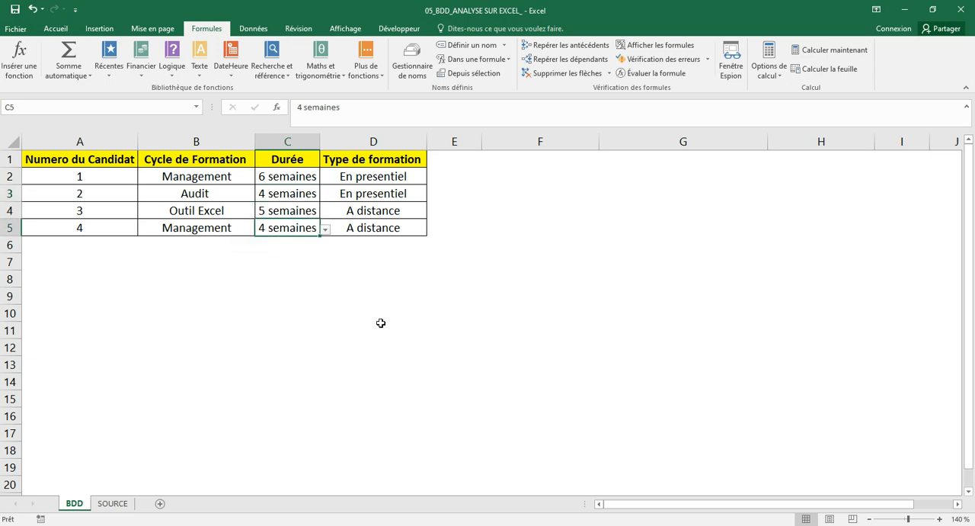